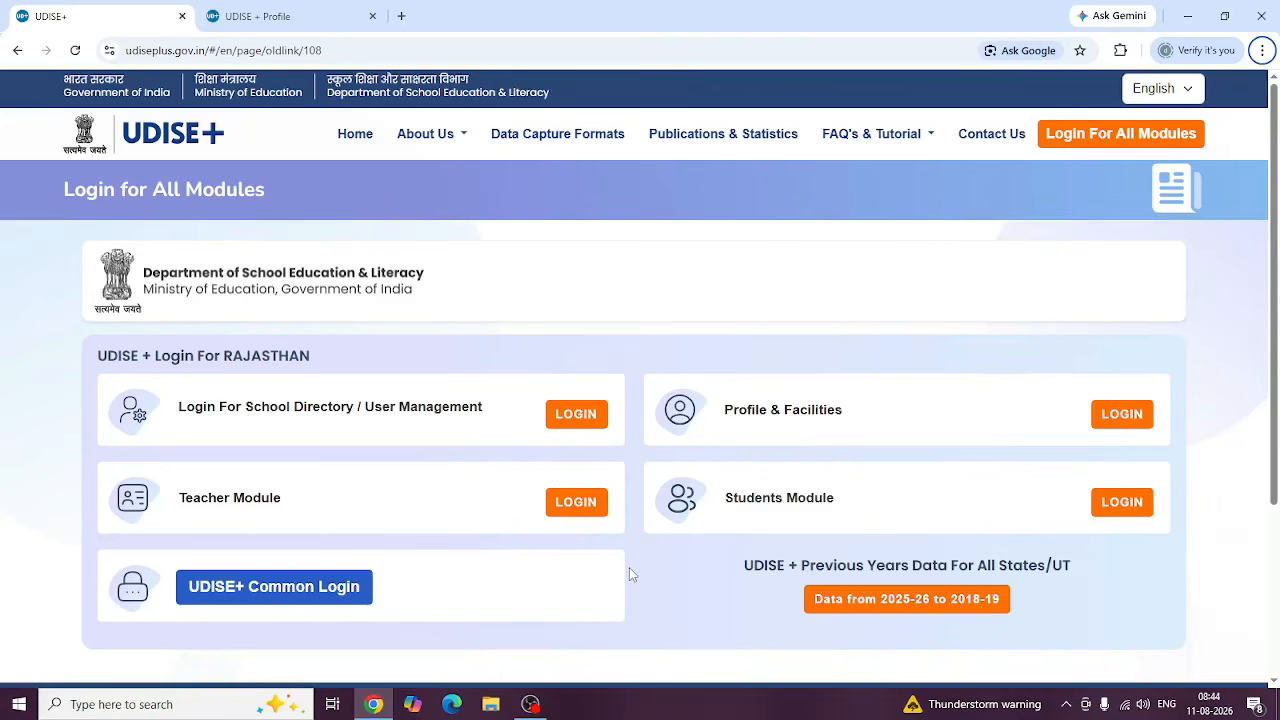
Select RAJASTHAN as the state for login to all modules and open the Profile & Facilities login
{"action": "left_click", "coordinate": [1088, 136]}
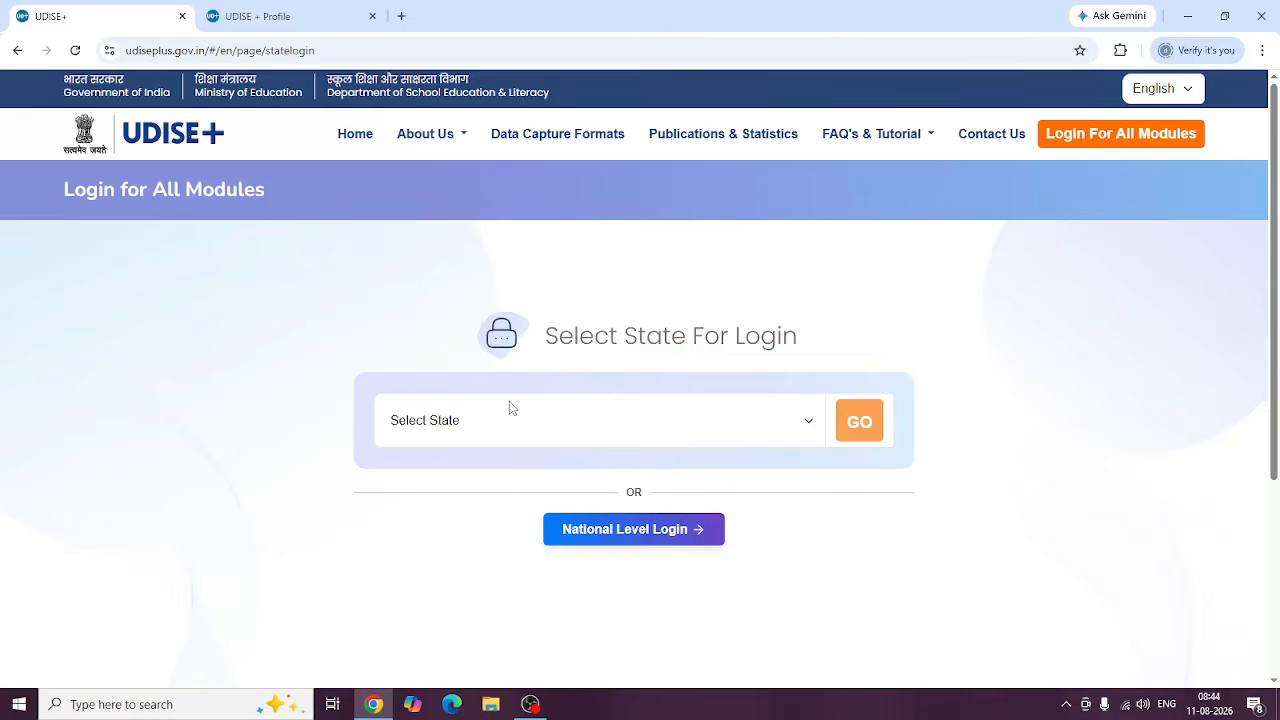
{"action": "left_click", "coordinate": [498, 430]}
{"action": "scroll", "coordinate": [490, 380], "scroll_direction": "down", "scroll_amount": 5}
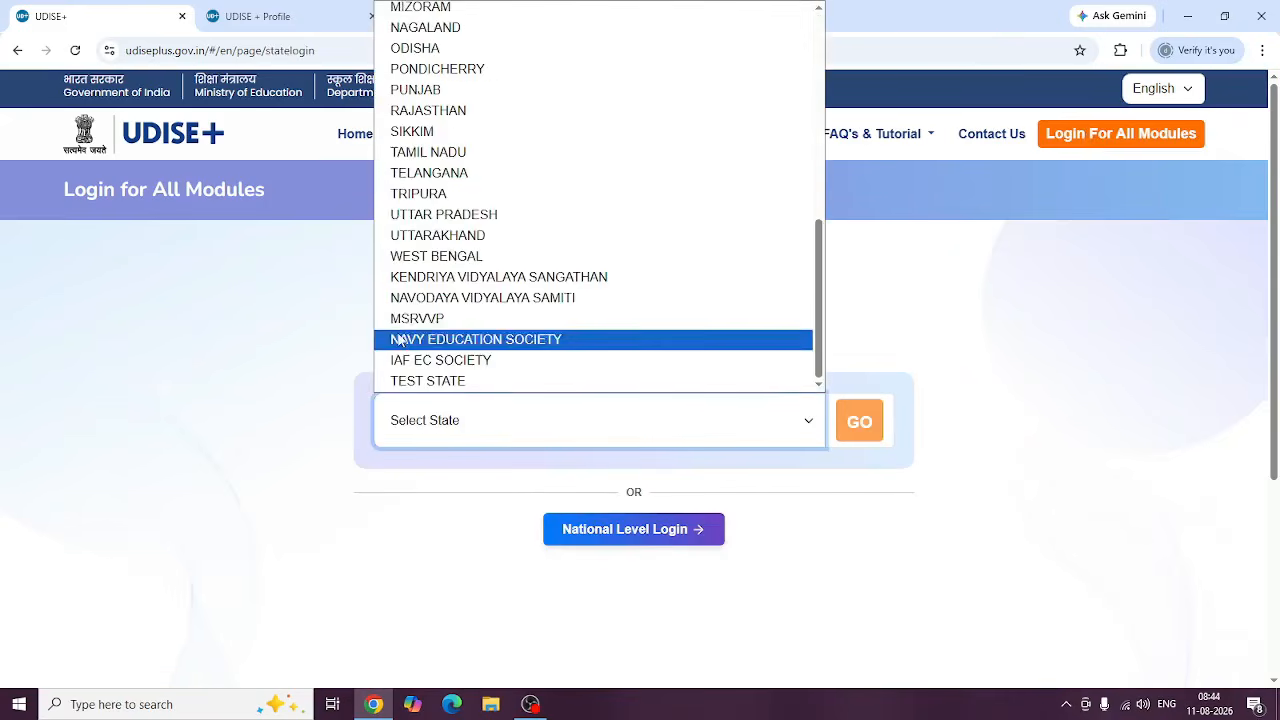
{"action": "left_click", "coordinate": [416, 118]}
{"action": "left_click", "coordinate": [878, 432]}
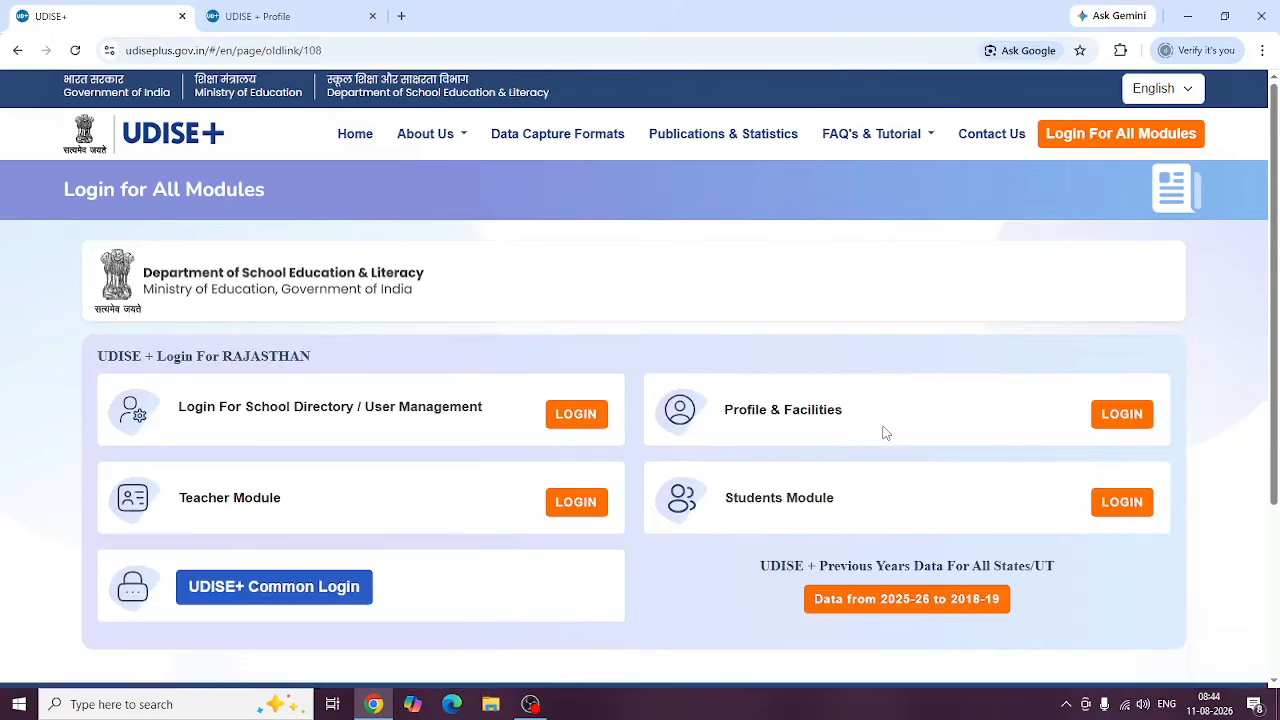
{"action": "left_click", "coordinate": [1115, 416]}
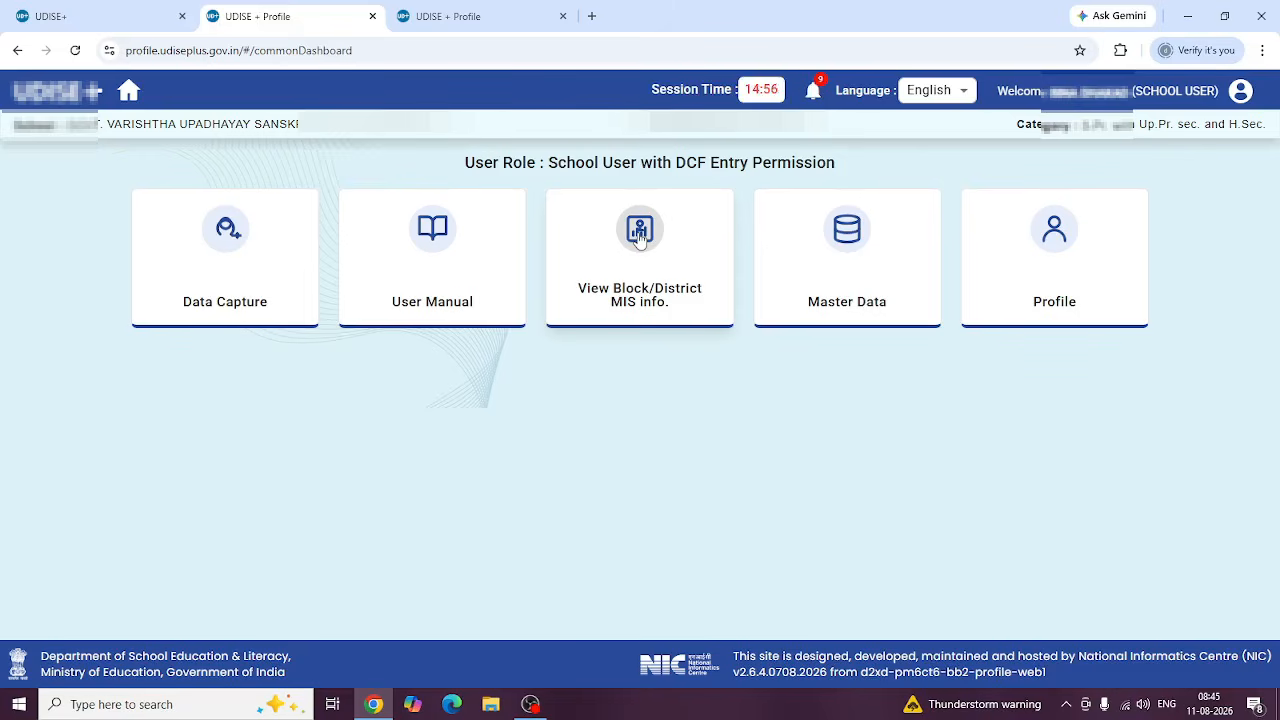
Open Data Capture and review the list of DCF forms and their statuses on the school dashboard
{"action": "left_click", "coordinate": [228, 234]}
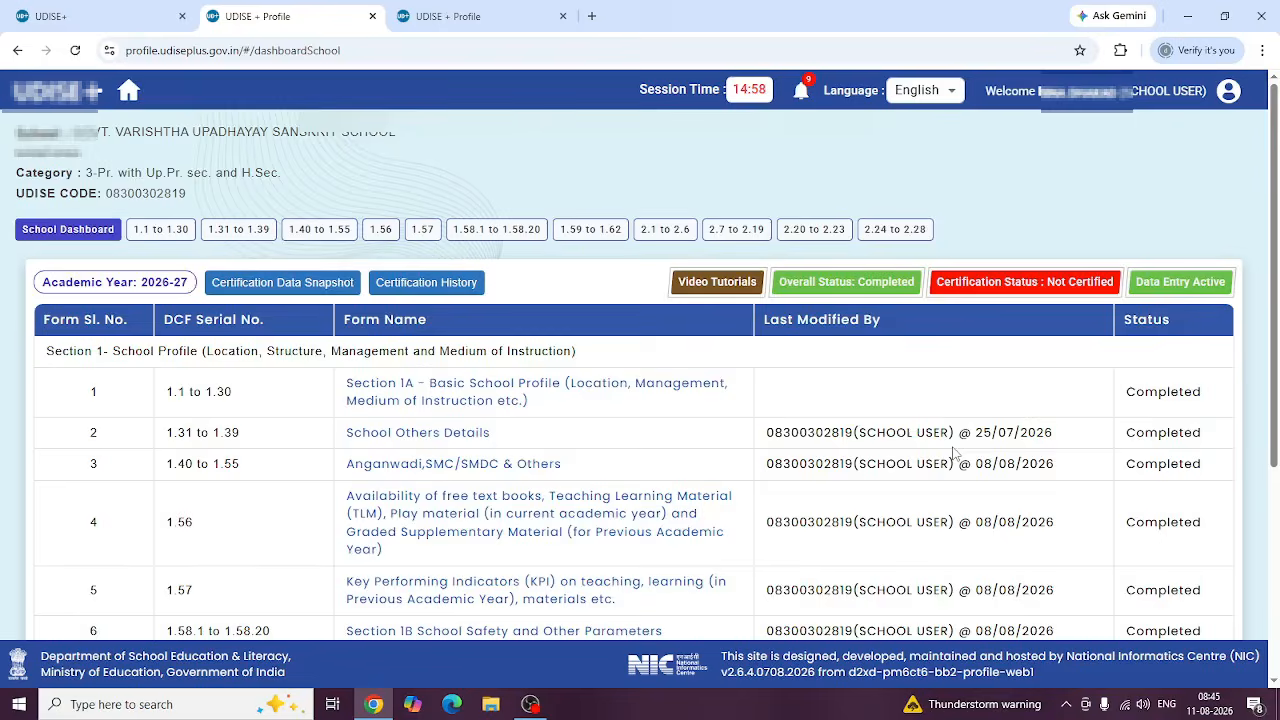
{"action": "scroll", "coordinate": [955, 455], "scroll_direction": "down", "scroll_amount": 3}
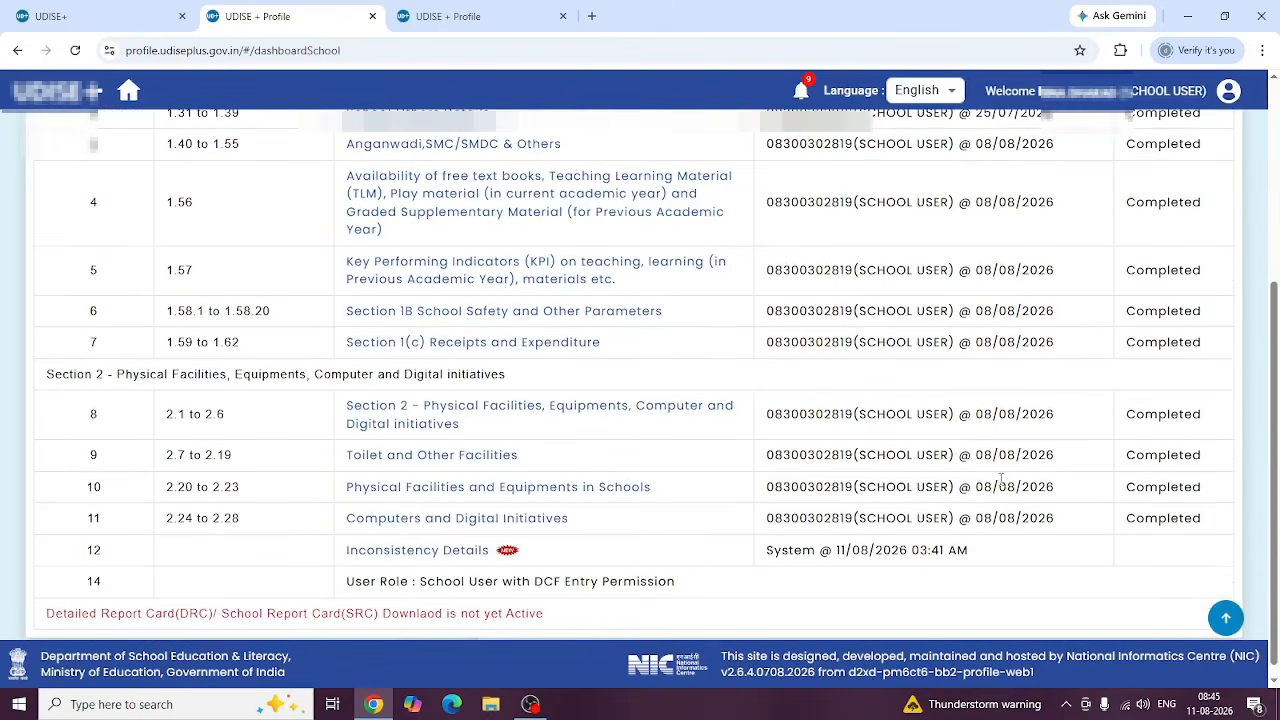
{"action": "scroll", "coordinate": [1000, 478], "scroll_direction": "up", "scroll_amount": 2}
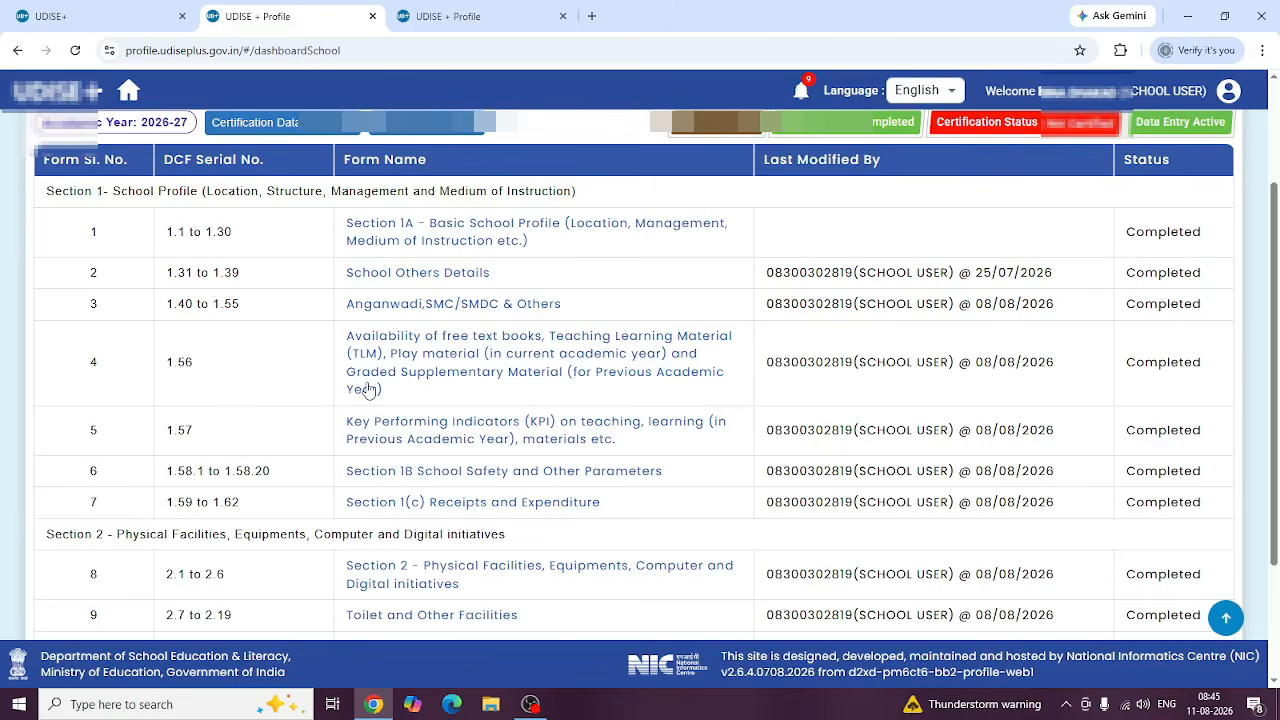
{"action": "scroll", "coordinate": [368, 390], "scroll_direction": "down", "scroll_amount": 1}
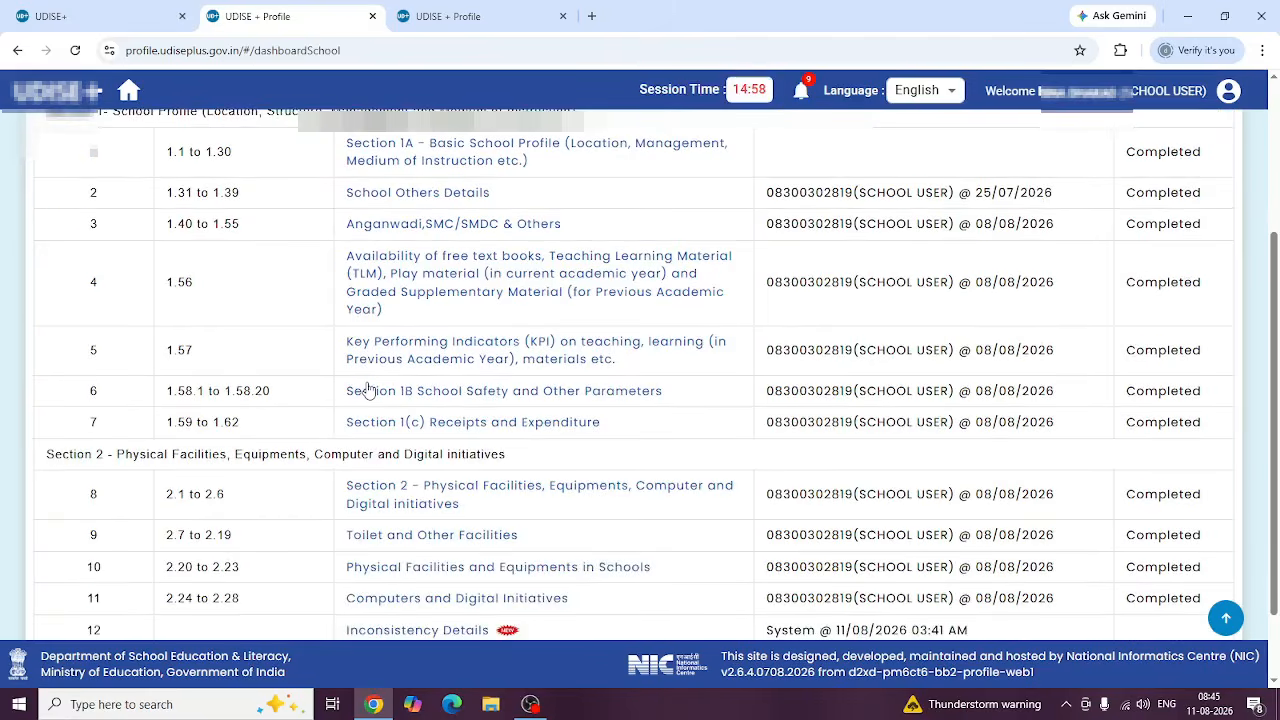
{"action": "scroll", "coordinate": [368, 390], "scroll_direction": "up", "scroll_amount": 1}
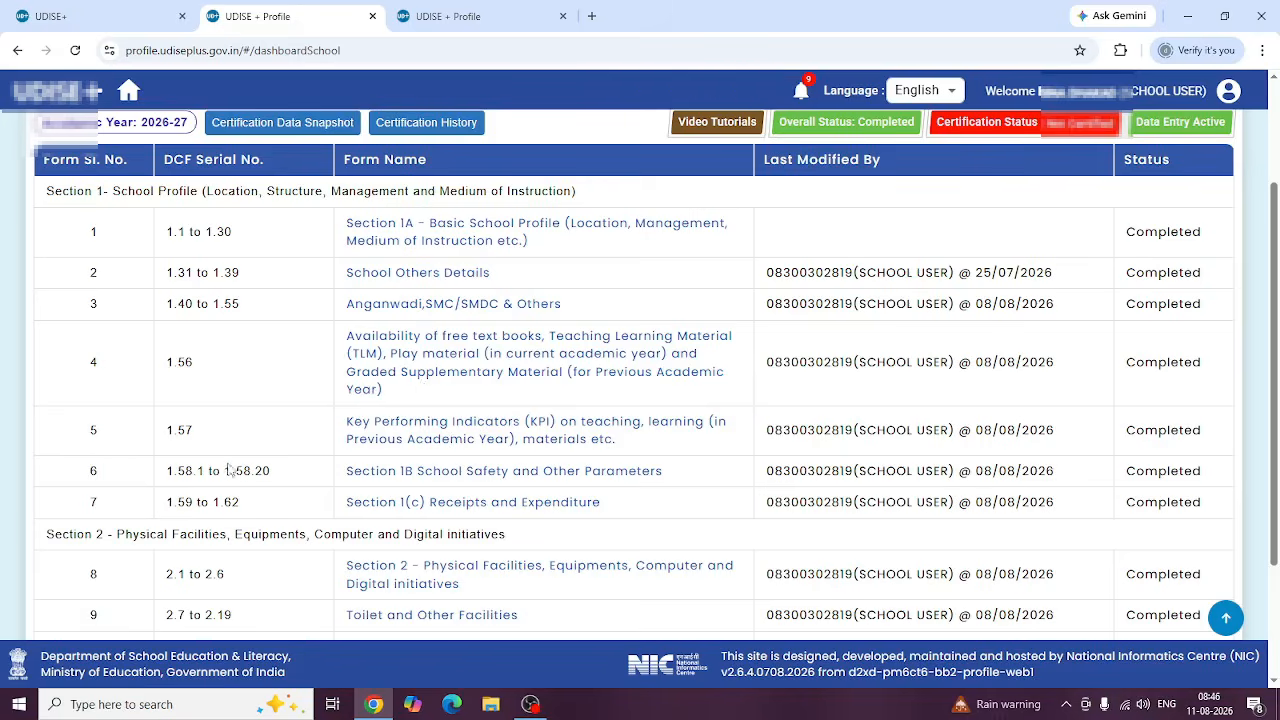
Open Section 1A - Basic School Profile and examine its entries, including the @@ mark beside the school name
{"action": "left_click", "coordinate": [465, 233]}
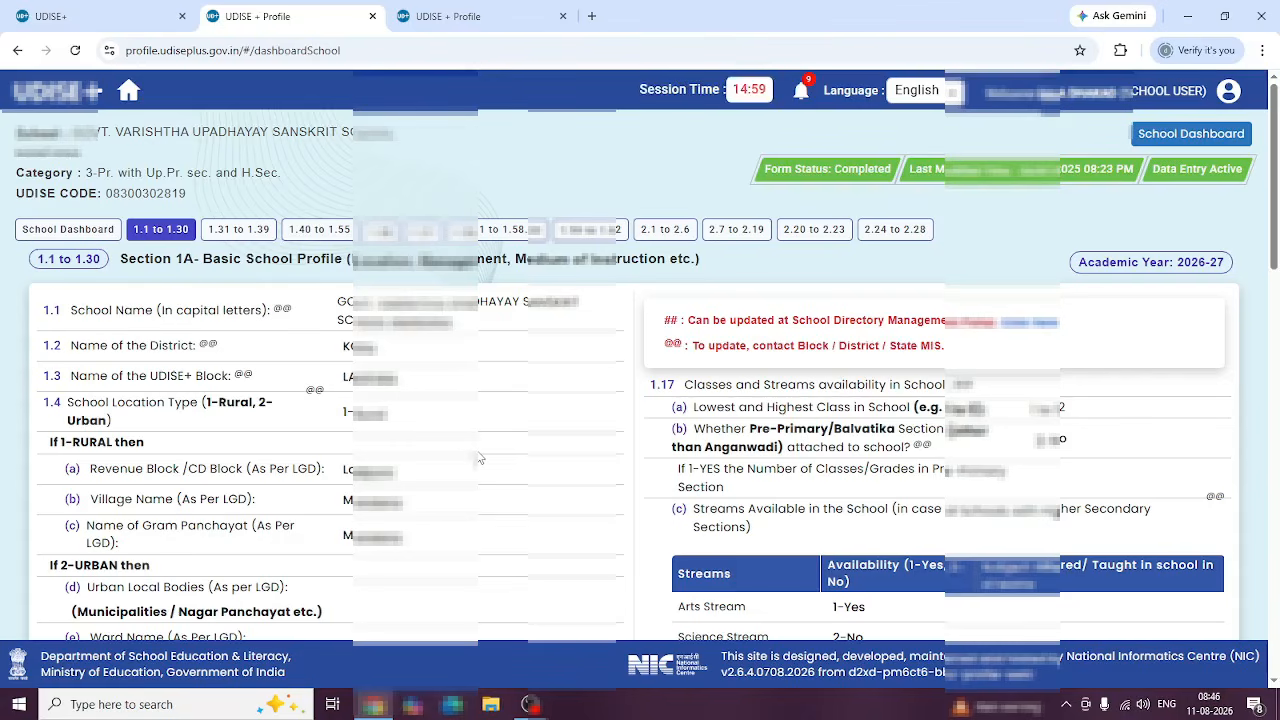
{"action": "scroll", "coordinate": [479, 457], "scroll_direction": "down", "scroll_amount": 5}
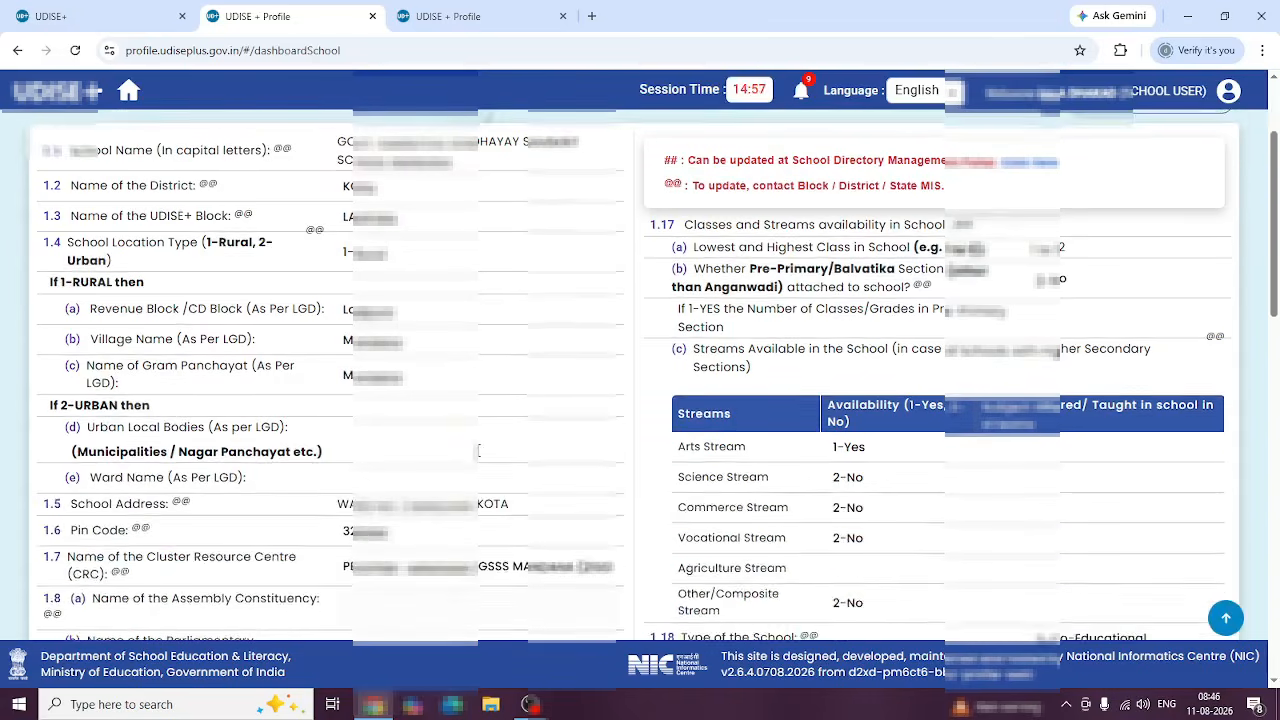
{"action": "scroll", "coordinate": [479, 457], "scroll_direction": "down", "scroll_amount": 2}
{"action": "scroll", "coordinate": [479, 457], "scroll_direction": "up", "scroll_amount": 2}
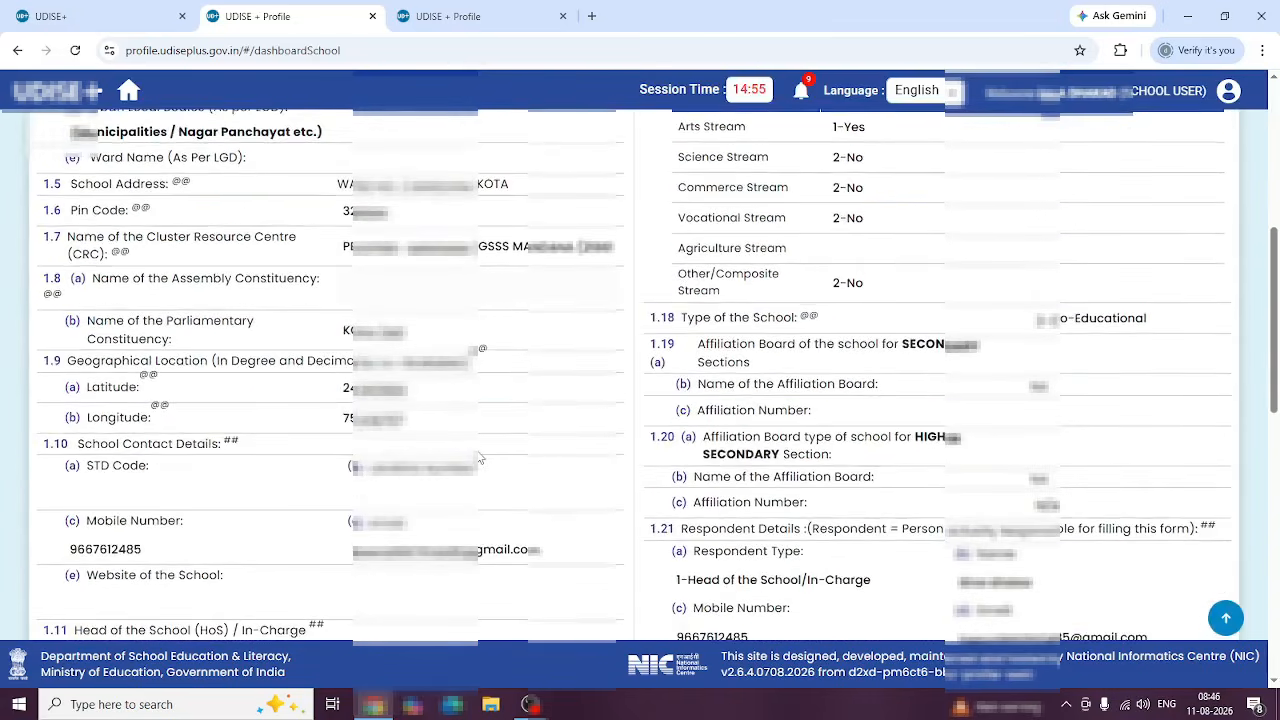
{"action": "scroll", "coordinate": [479, 457], "scroll_direction": "down", "scroll_amount": 2}
{"action": "scroll", "coordinate": [478, 451], "scroll_direction": "down", "scroll_amount": 2}
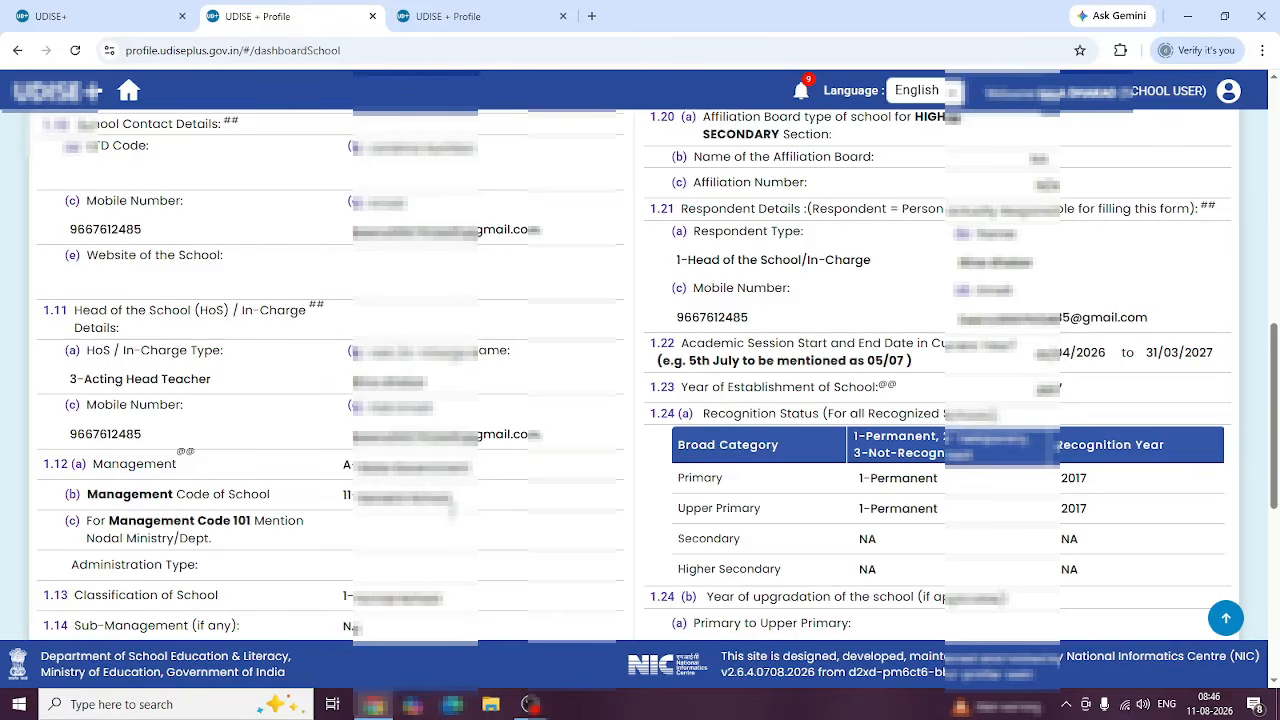
{"action": "scroll", "coordinate": [640, 378], "scroll_direction": "down", "scroll_amount": 1}
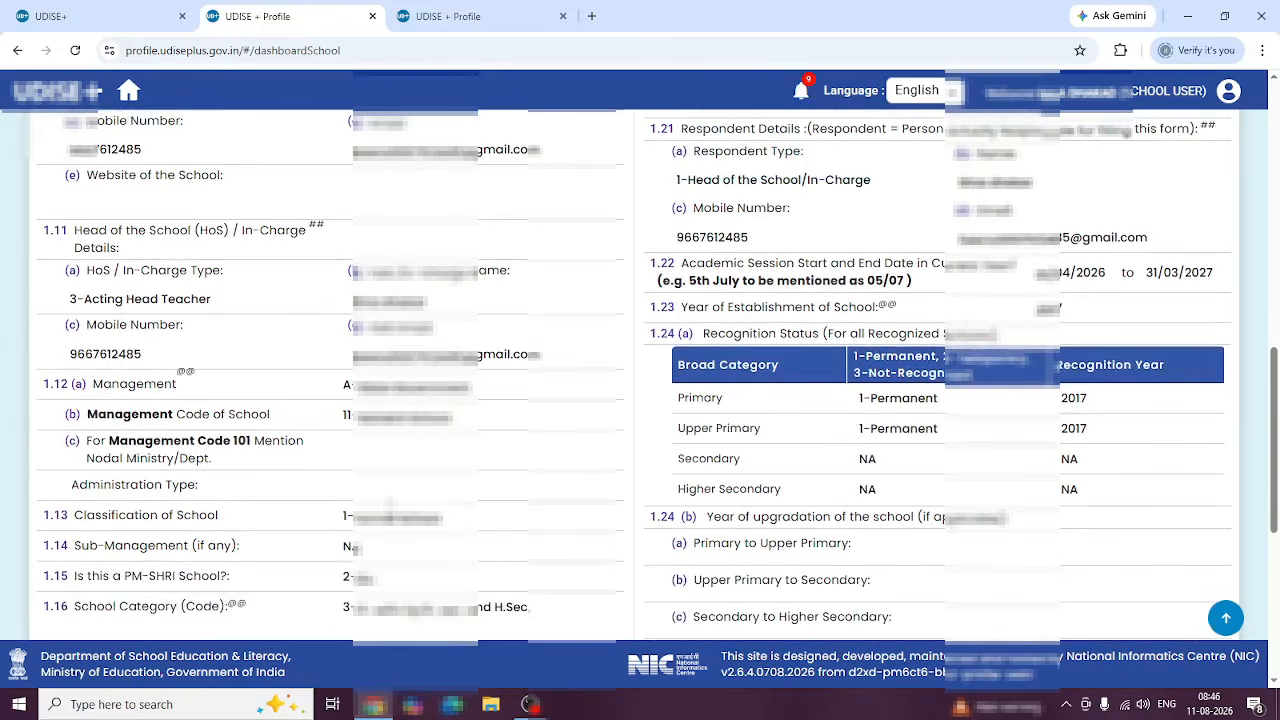
{"action": "scroll", "coordinate": [283, 228], "scroll_direction": "up", "scroll_amount": 10}
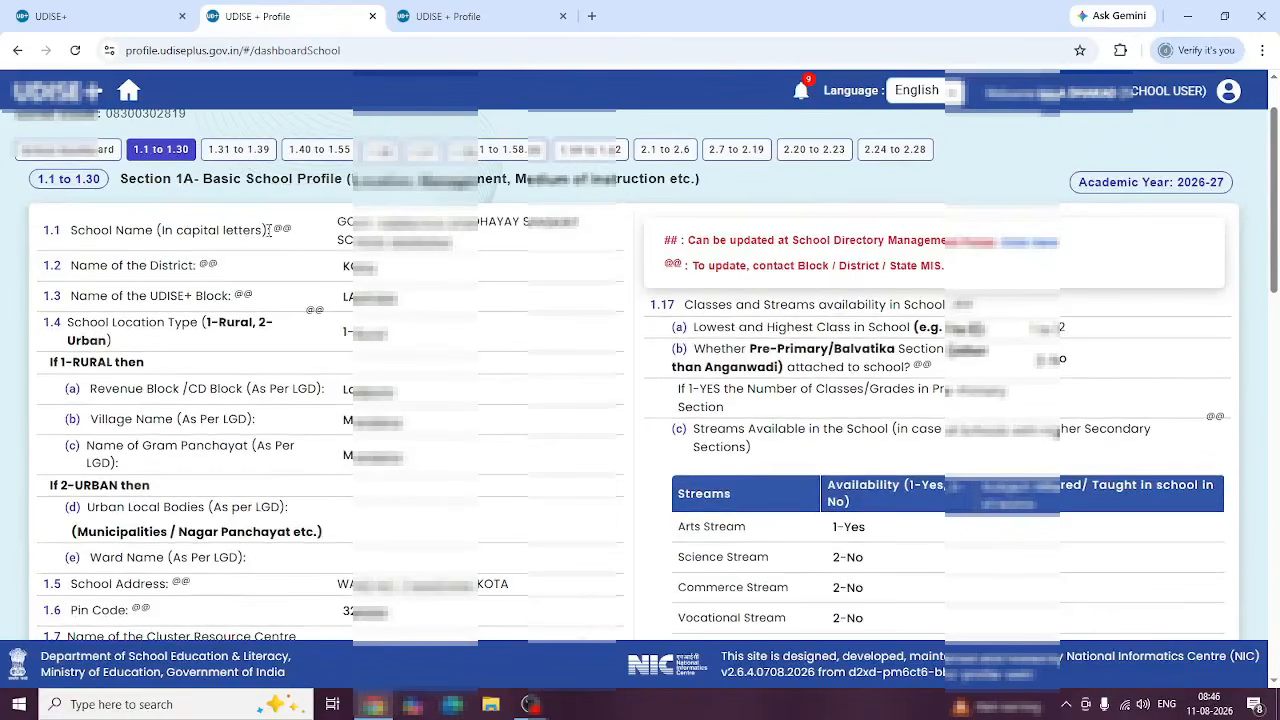
{"action": "left_click_drag", "start_coordinate": [270, 230], "coordinate": [298, 234]}
{"action": "left_click", "coordinate": [197, 264]}
{"action": "left_click_drag", "start_coordinate": [274, 230], "coordinate": [300, 236]}
Open the School Others Details form (1.31 to 1.39) and switch the portal language to Hindi
{"action": "left_click", "coordinate": [229, 155]}
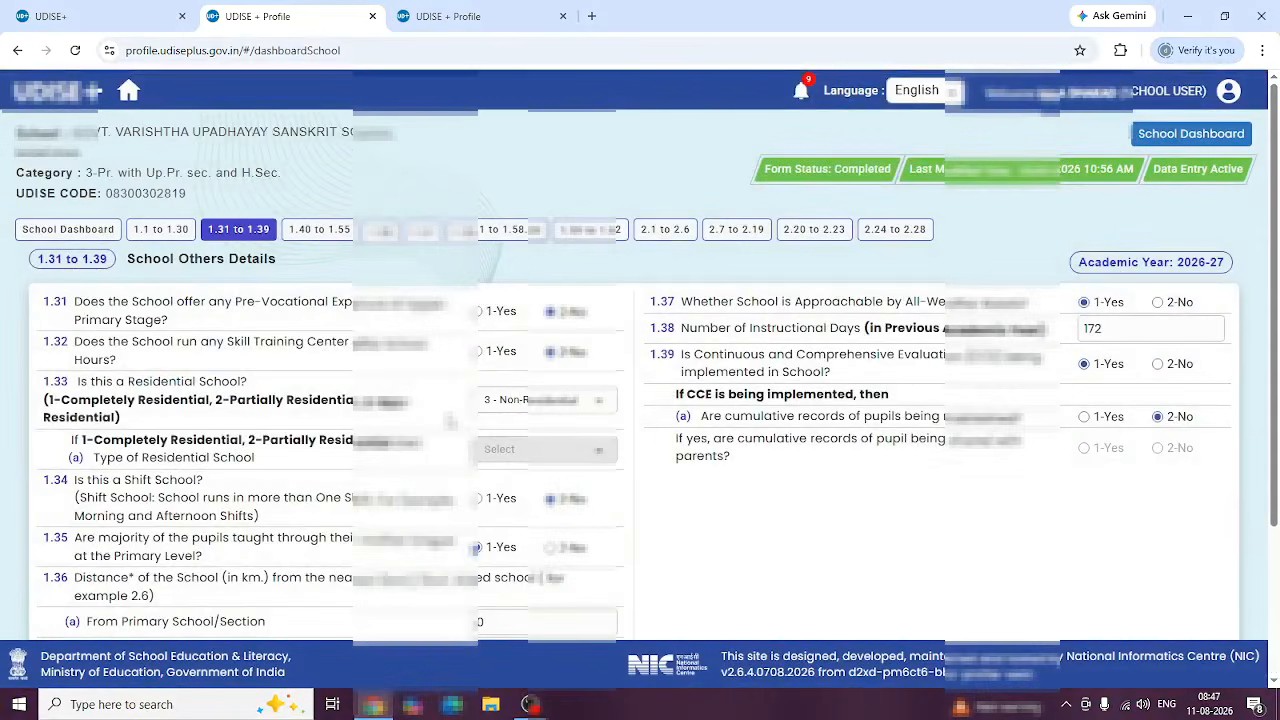
{"action": "left_click", "coordinate": [918, 94]}
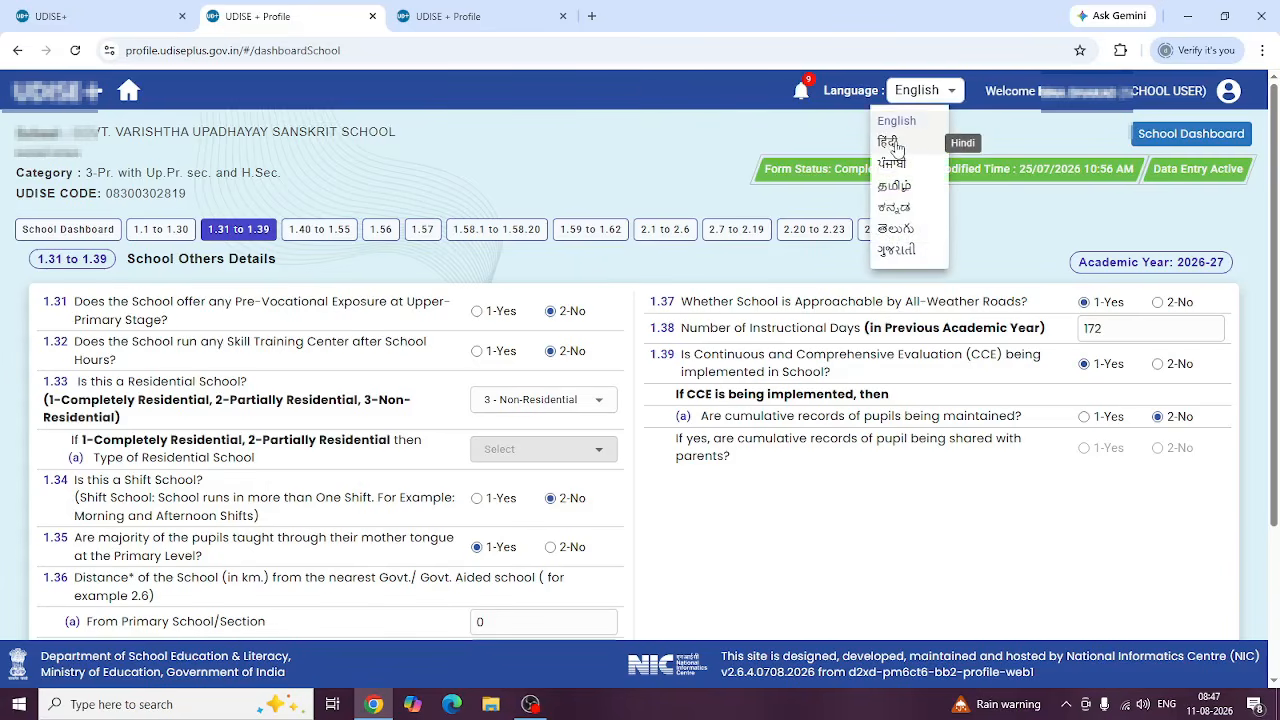
{"action": "scroll", "coordinate": [903, 233], "scroll_direction": "down", "scroll_amount": 1}
{"action": "scroll", "coordinate": [541, 309], "scroll_direction": "up", "scroll_amount": 1}
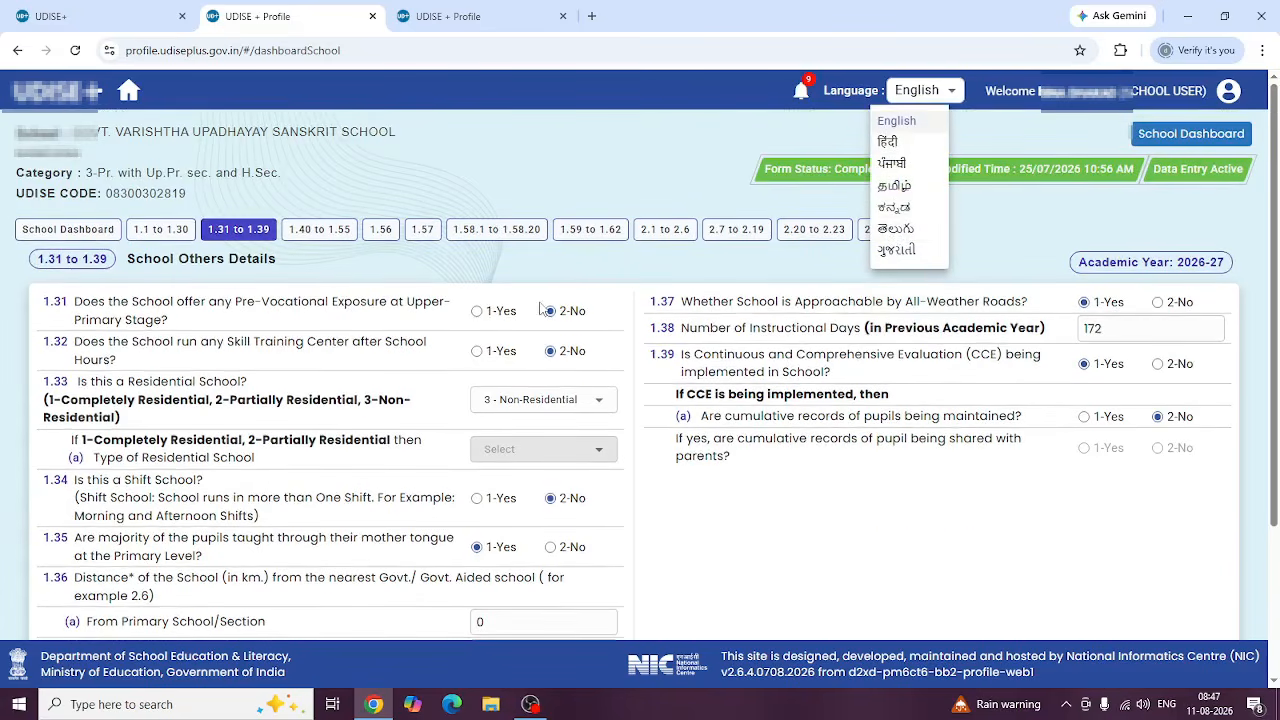
{"action": "left_click", "coordinate": [887, 143]}
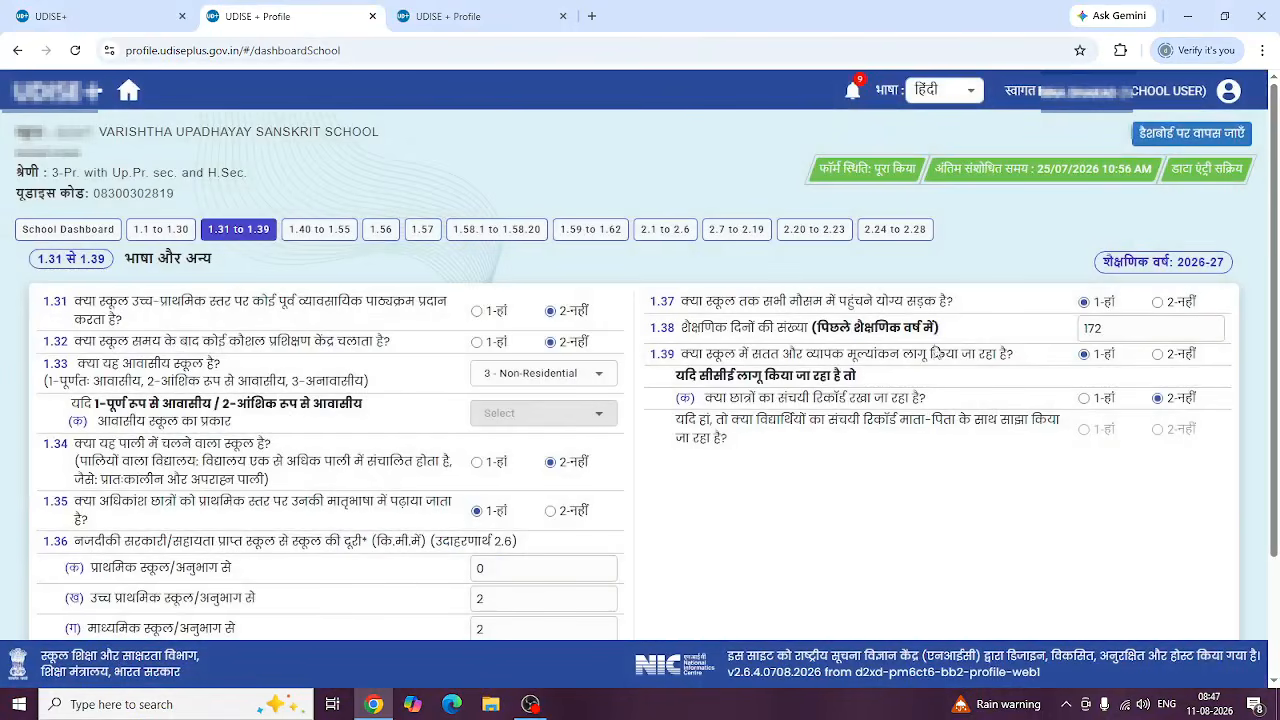
Review the answers in form 1.31 to 1.39, including the residential school type in 1.33, and save it to continue to the following form
{"action": "scroll", "coordinate": [256, 420], "scroll_direction": "down", "scroll_amount": 1}
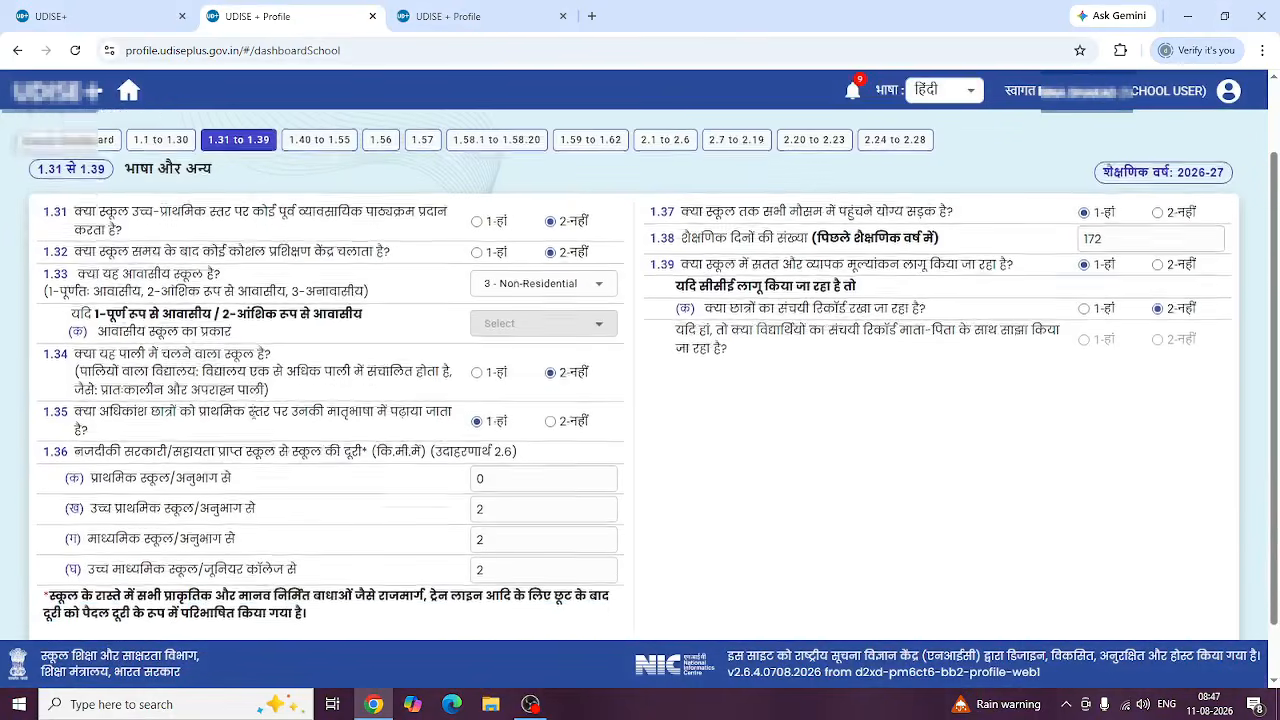
{"action": "scroll", "coordinate": [253, 412], "scroll_direction": "down", "scroll_amount": 1}
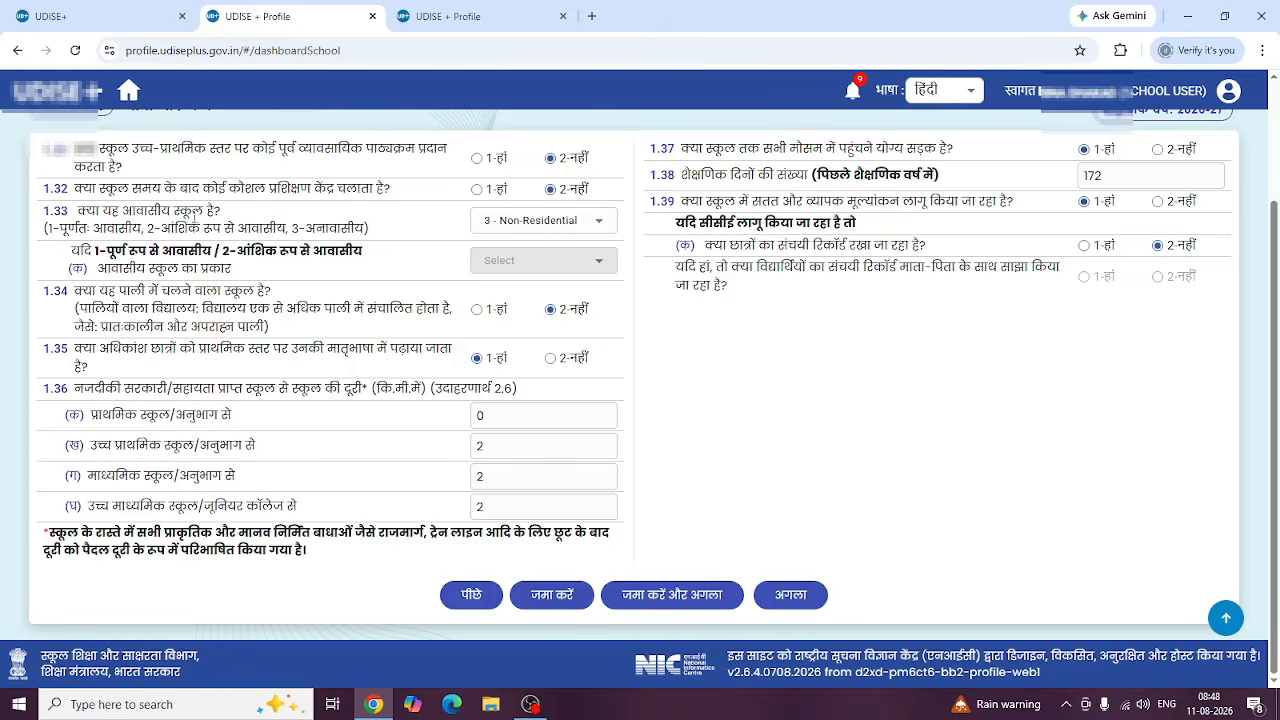
{"action": "left_click", "coordinate": [518, 222]}
{"action": "left_click", "coordinate": [520, 224]}
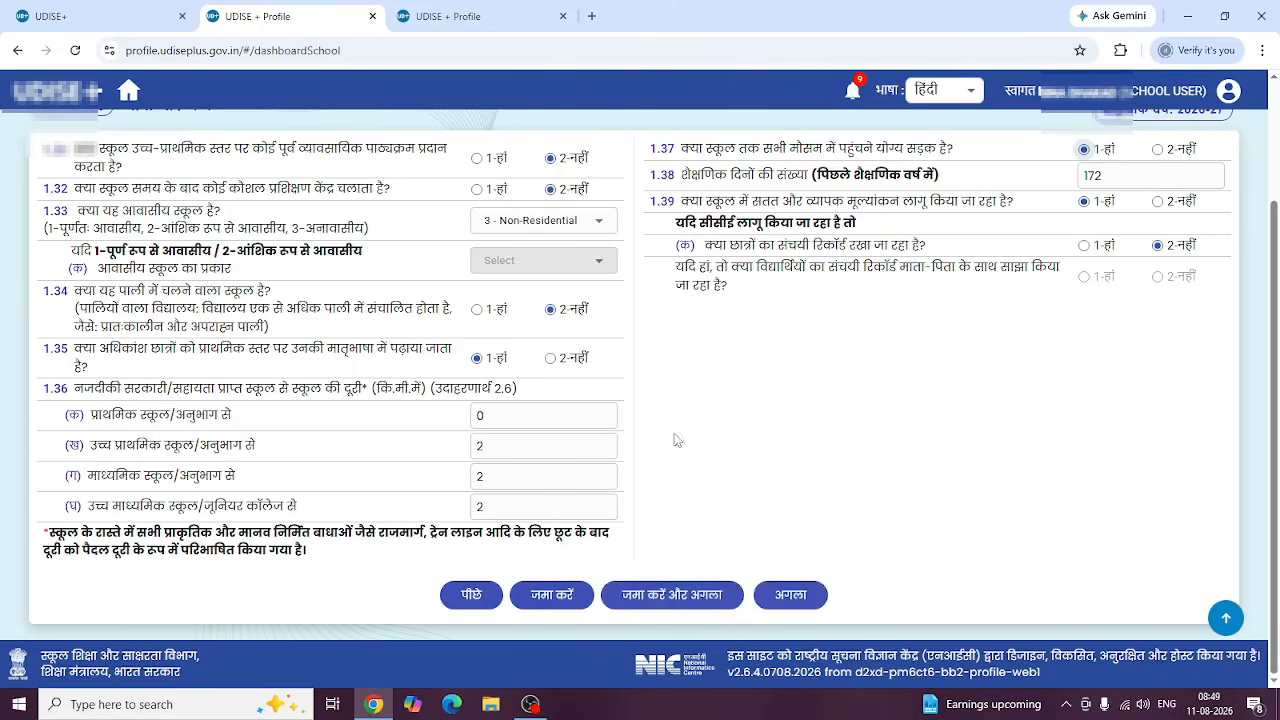
{"action": "left_click", "coordinate": [685, 598]}
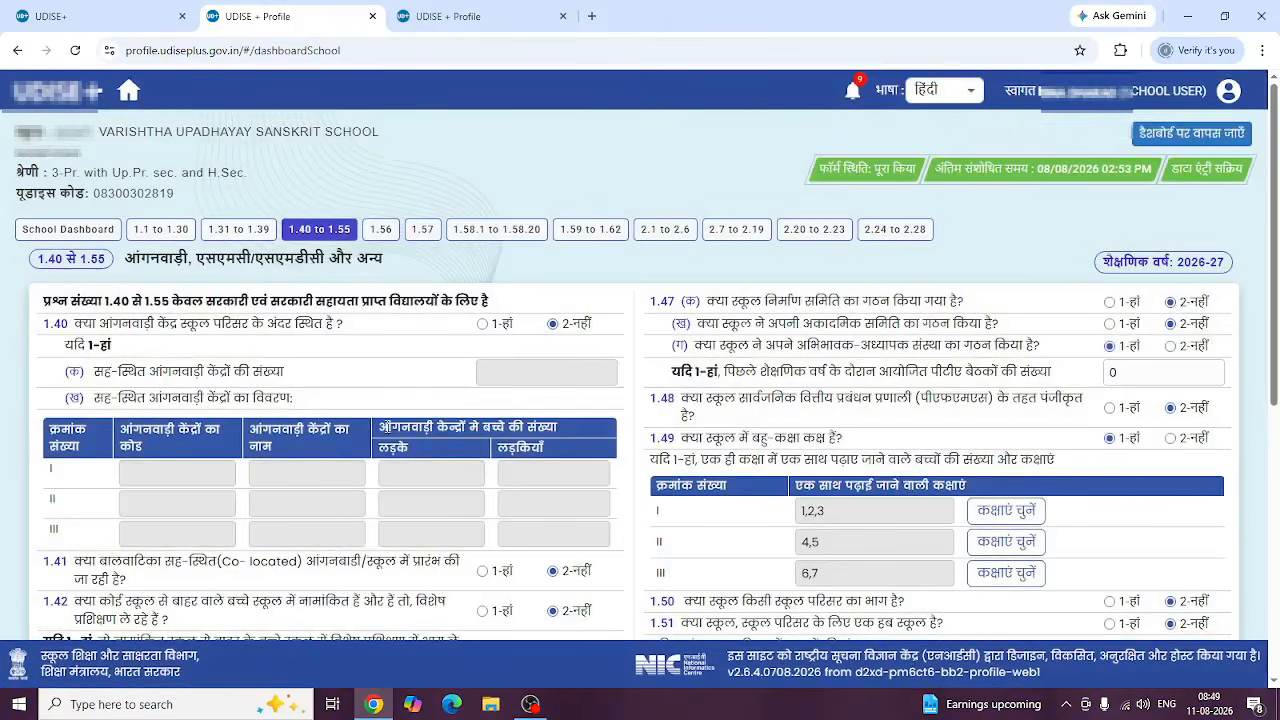
Try answering Yes to question 1.40 about an Anganwadi centre on the school premises, and set it back to No
{"action": "scroll", "coordinate": [385, 425], "scroll_direction": "down", "scroll_amount": 2}
{"action": "scroll", "coordinate": [240, 260], "scroll_direction": "up", "scroll_amount": 2}
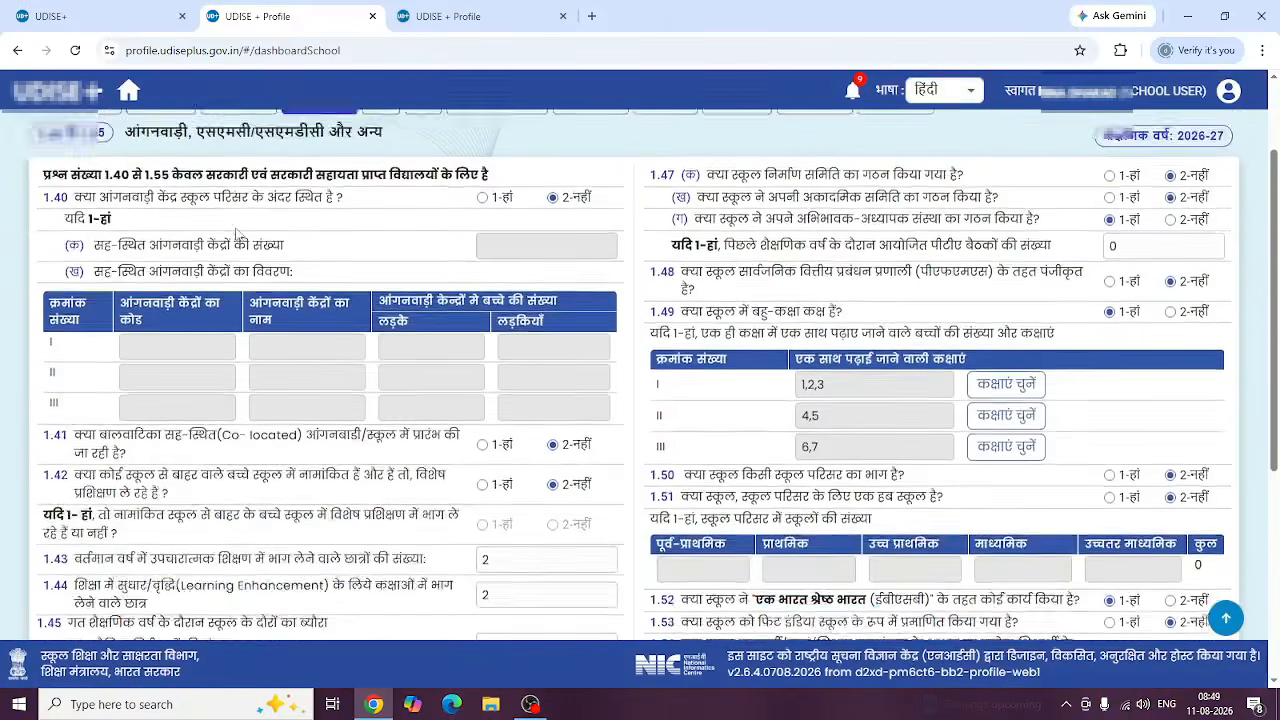
{"action": "scroll", "coordinate": [252, 295], "scroll_direction": "down", "scroll_amount": 1}
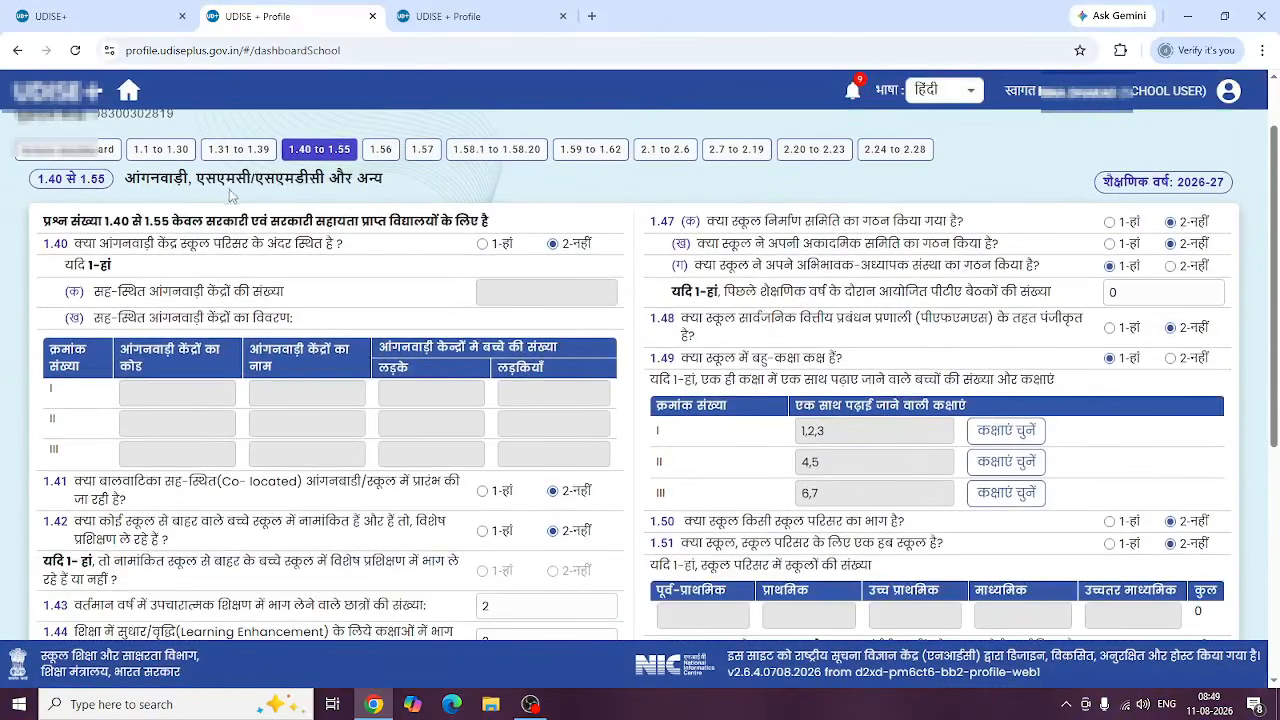
{"action": "scroll", "coordinate": [335, 222], "scroll_direction": "down", "scroll_amount": 1}
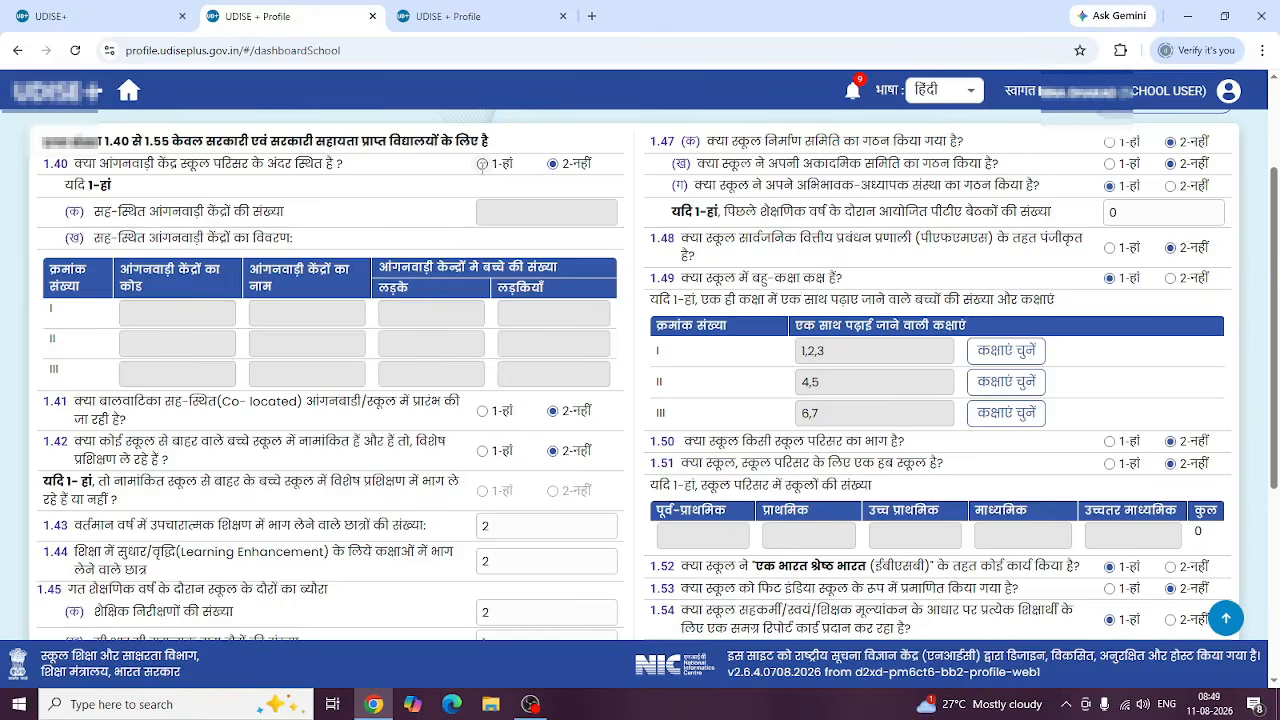
{"action": "left_click", "coordinate": [482, 163]}
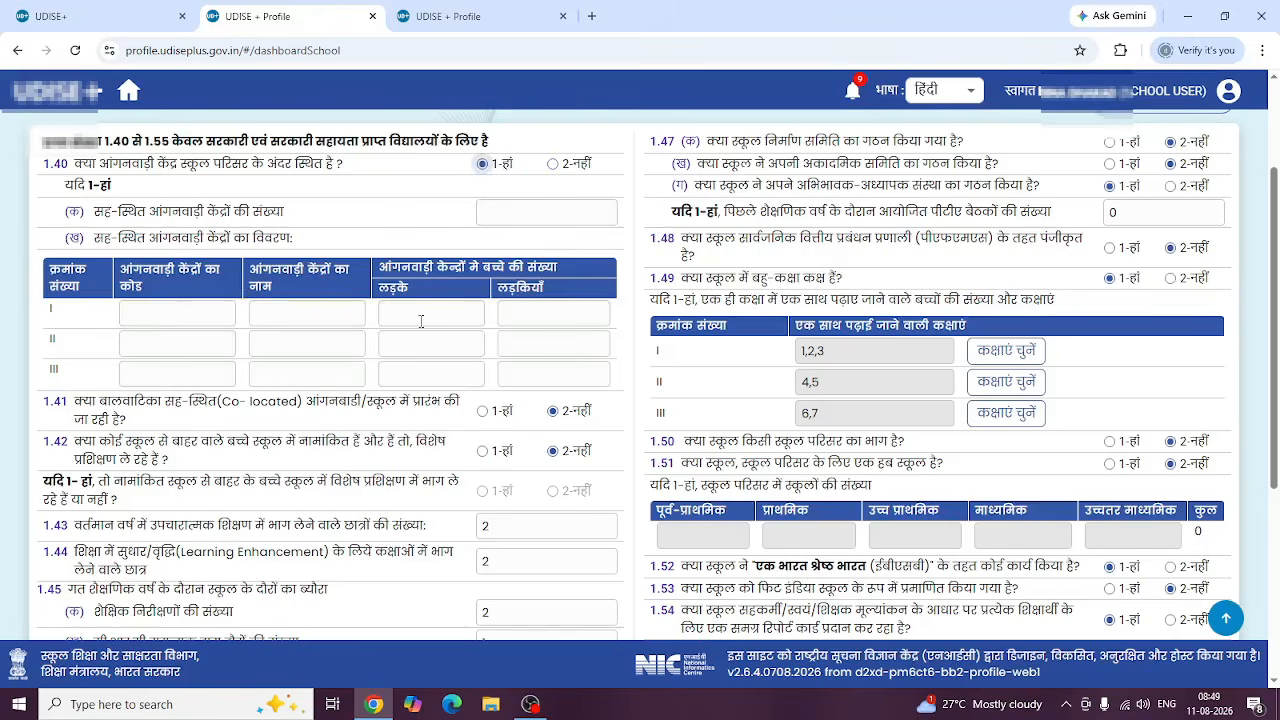
{"action": "left_click", "coordinate": [552, 163]}
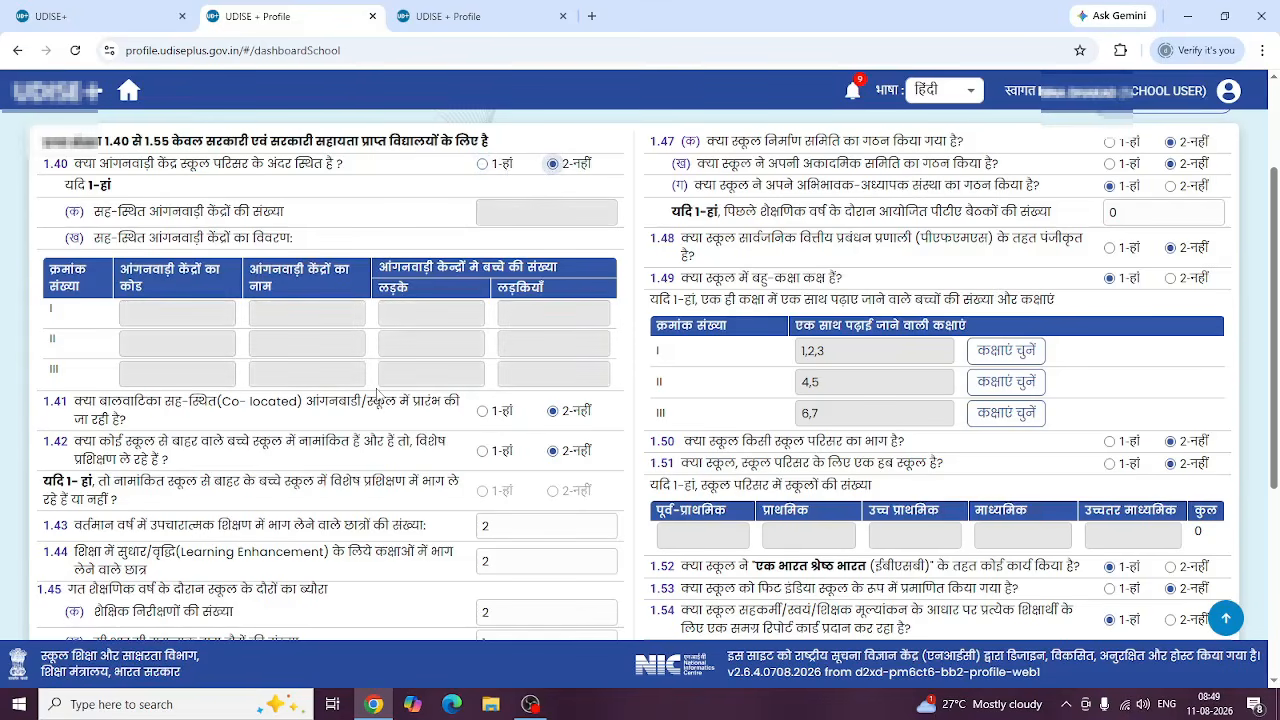
Enter 2 as the number of academic inspections in question 1.45, check the remaining answers, and save the form to continue to 1.56
{"action": "scroll", "coordinate": [380, 395], "scroll_direction": "down", "scroll_amount": 2}
{"action": "scroll", "coordinate": [380, 395], "scroll_direction": "down", "scroll_amount": 2}
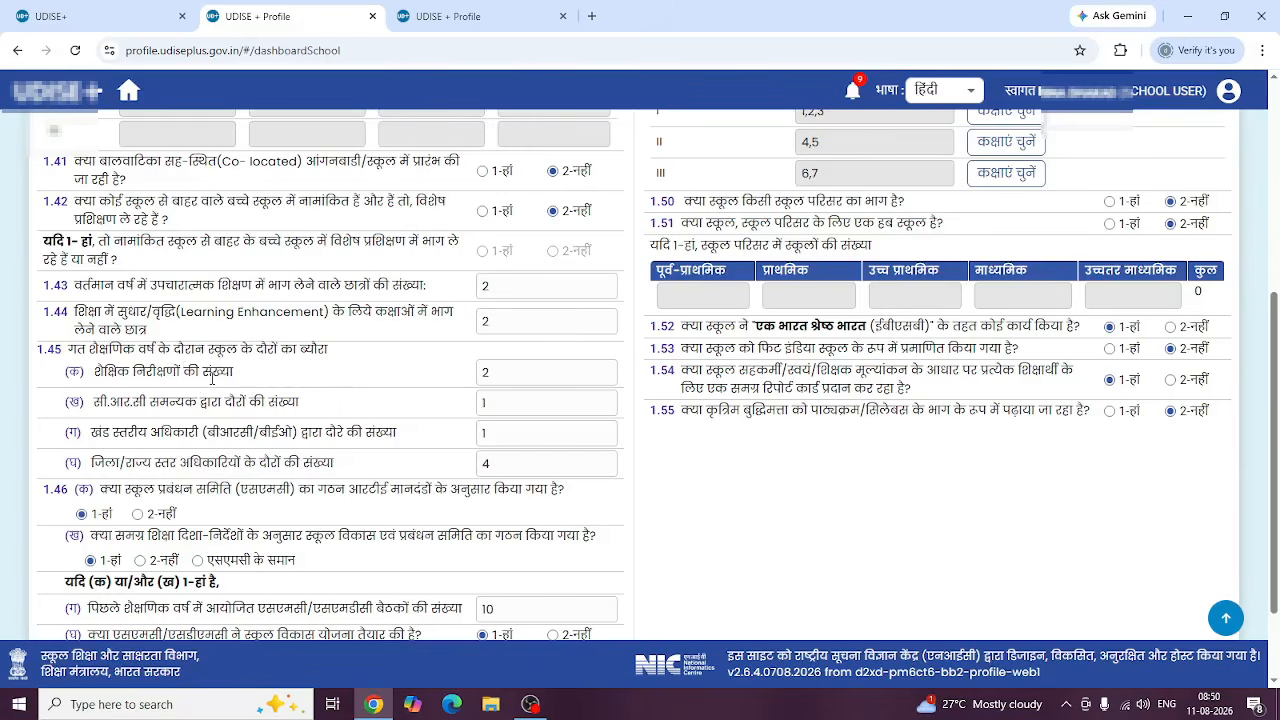
{"action": "double_click", "coordinate": [496, 371]}
{"action": "type", "text": "2"}
{"action": "scroll", "coordinate": [505, 475], "scroll_direction": "down", "scroll_amount": 2}
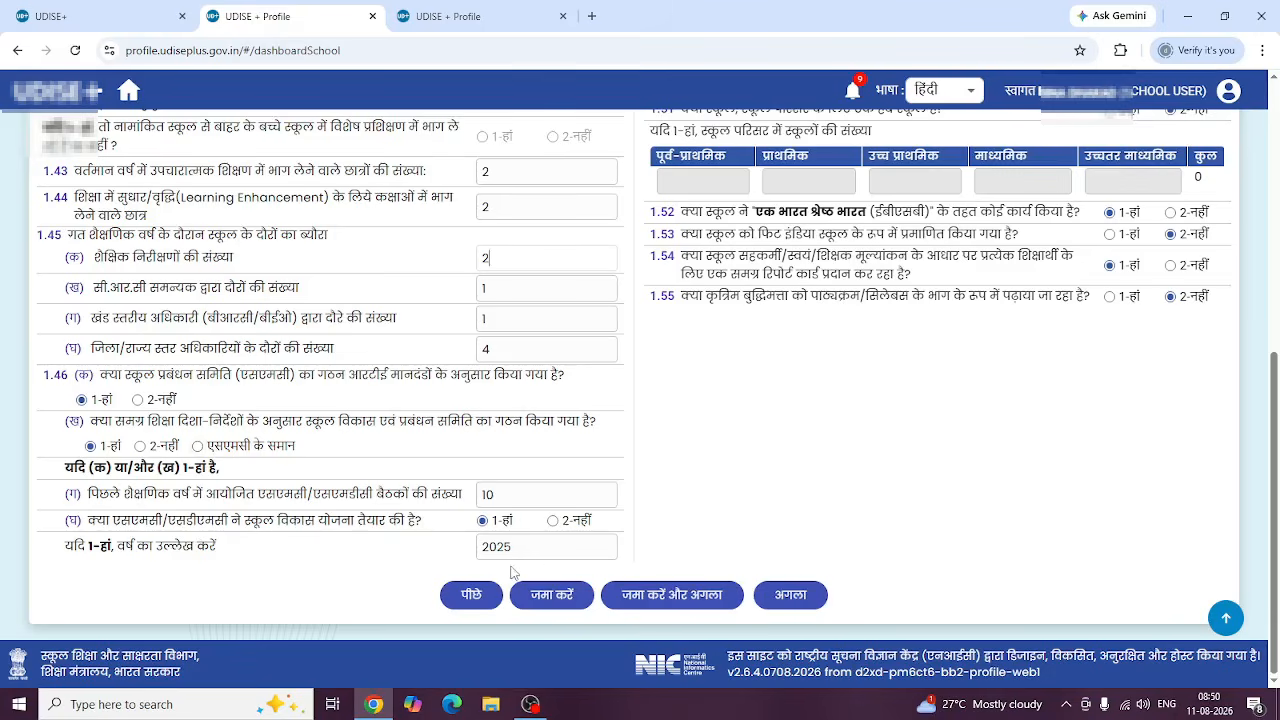
{"action": "scroll", "coordinate": [957, 506], "scroll_direction": "up", "scroll_amount": 2}
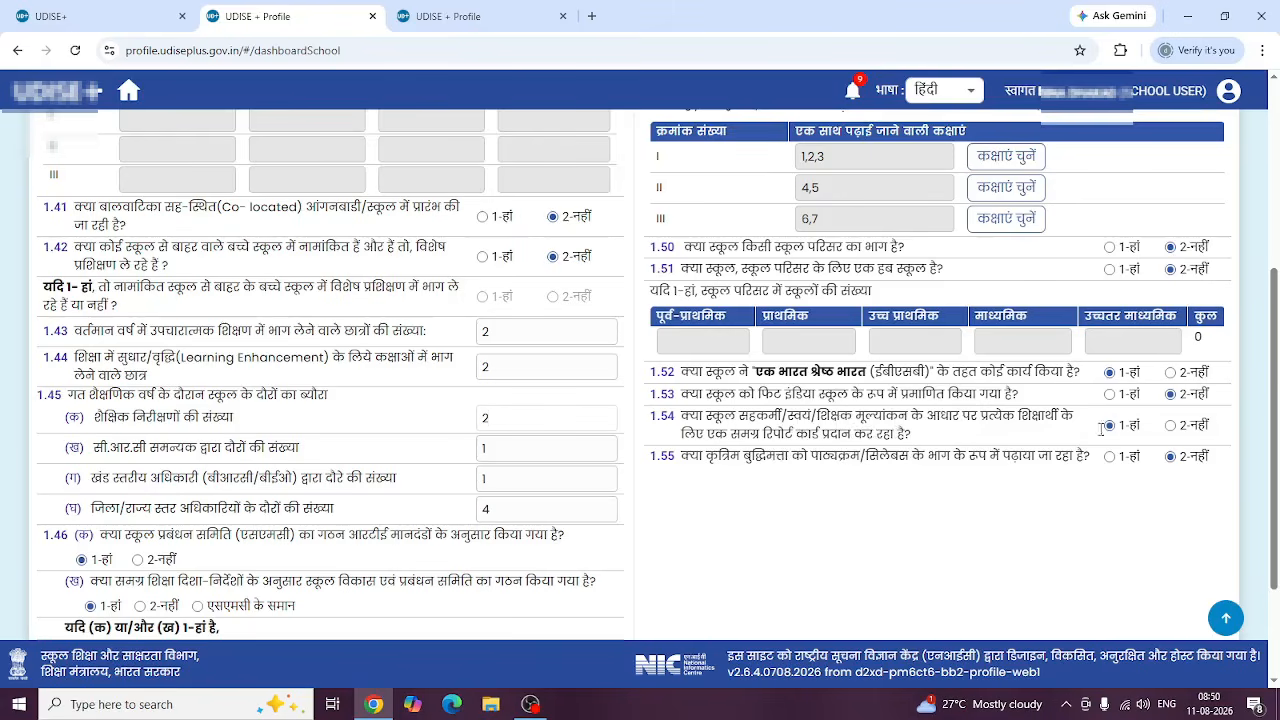
{"action": "scroll", "coordinate": [508, 530], "scroll_direction": "down", "scroll_amount": 3}
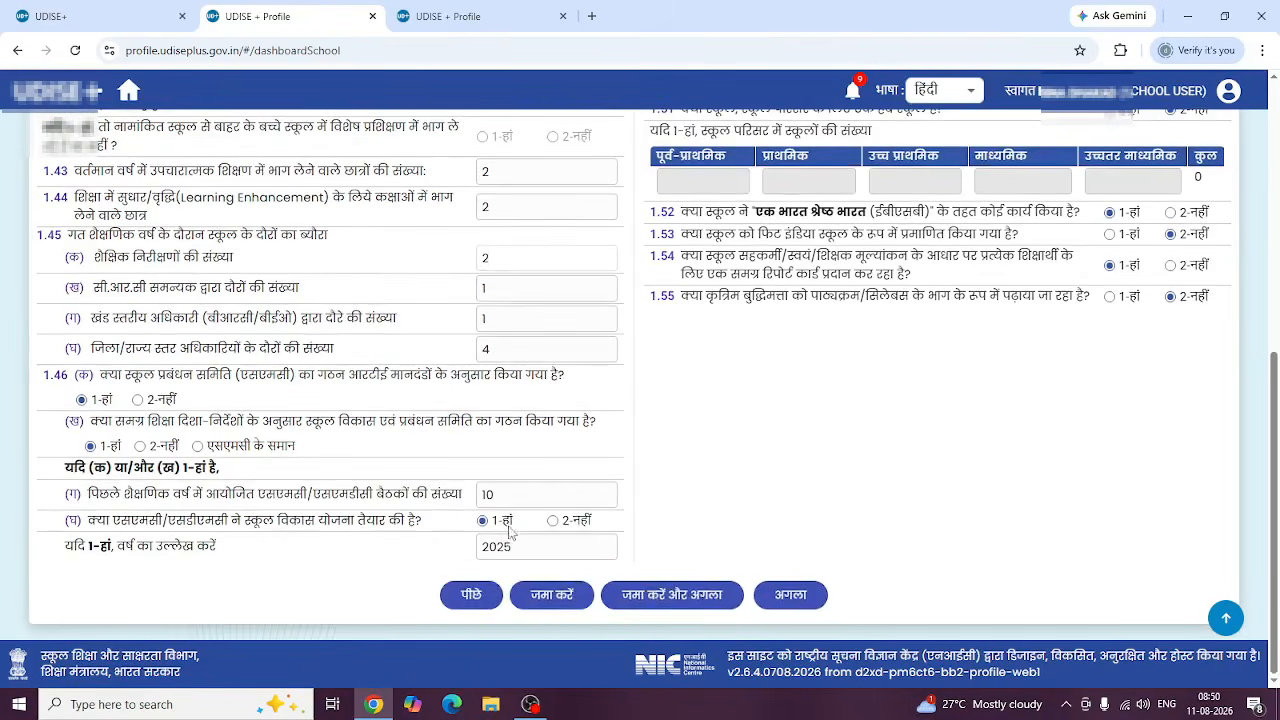
{"action": "left_click", "coordinate": [652, 597]}
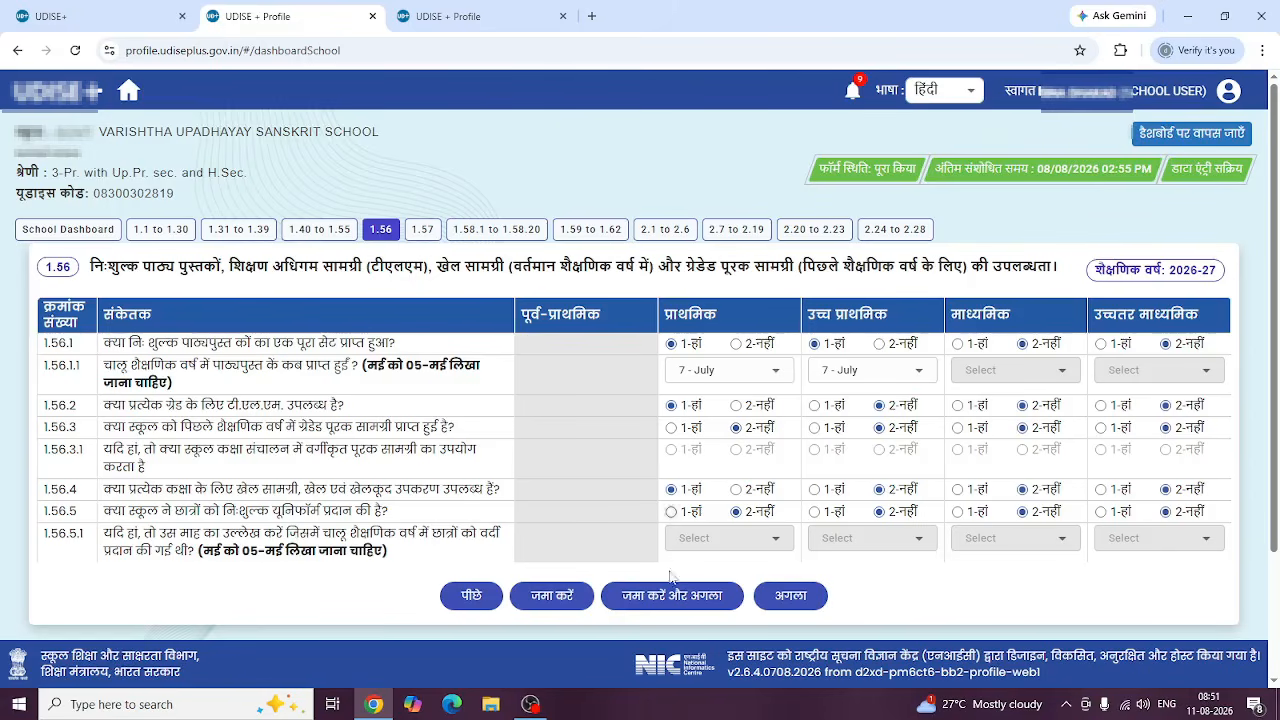
Save the 1.56 free textbooks and materials form and the 1.57 key performance indicators form, continuing to 1.58.1 to 1.58.20
{"action": "left_click", "coordinate": [707, 604]}
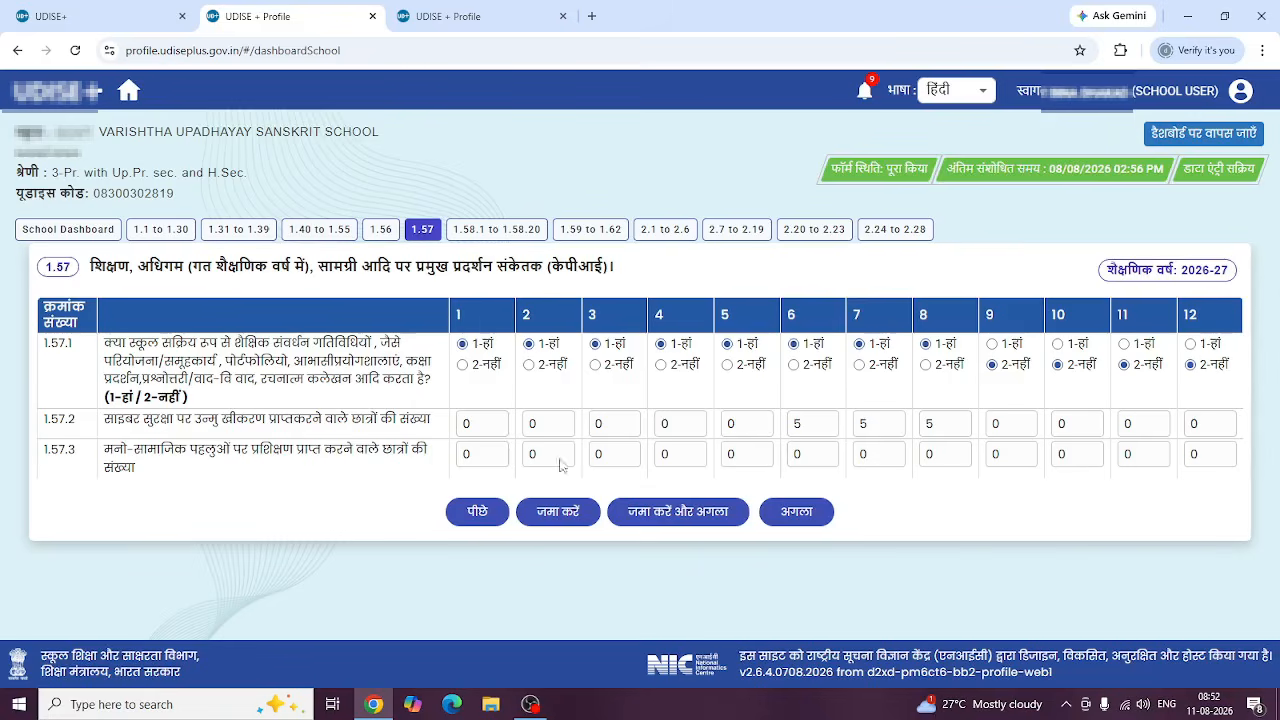
{"action": "left_click", "coordinate": [679, 512]}
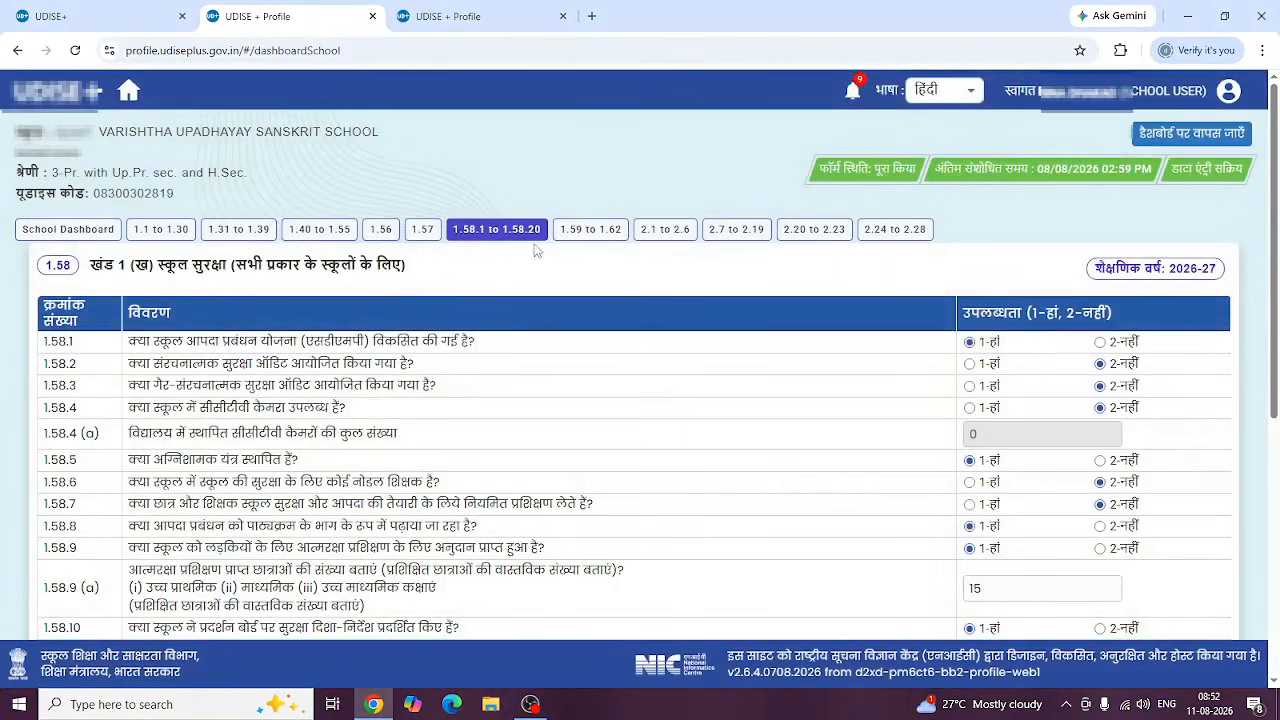
Review the school safety answers in form 1.58.1 to 1.58.20 and save it to continue to 1.59 to 1.62
{"action": "scroll", "coordinate": [106, 437], "scroll_direction": "down", "scroll_amount": 2}
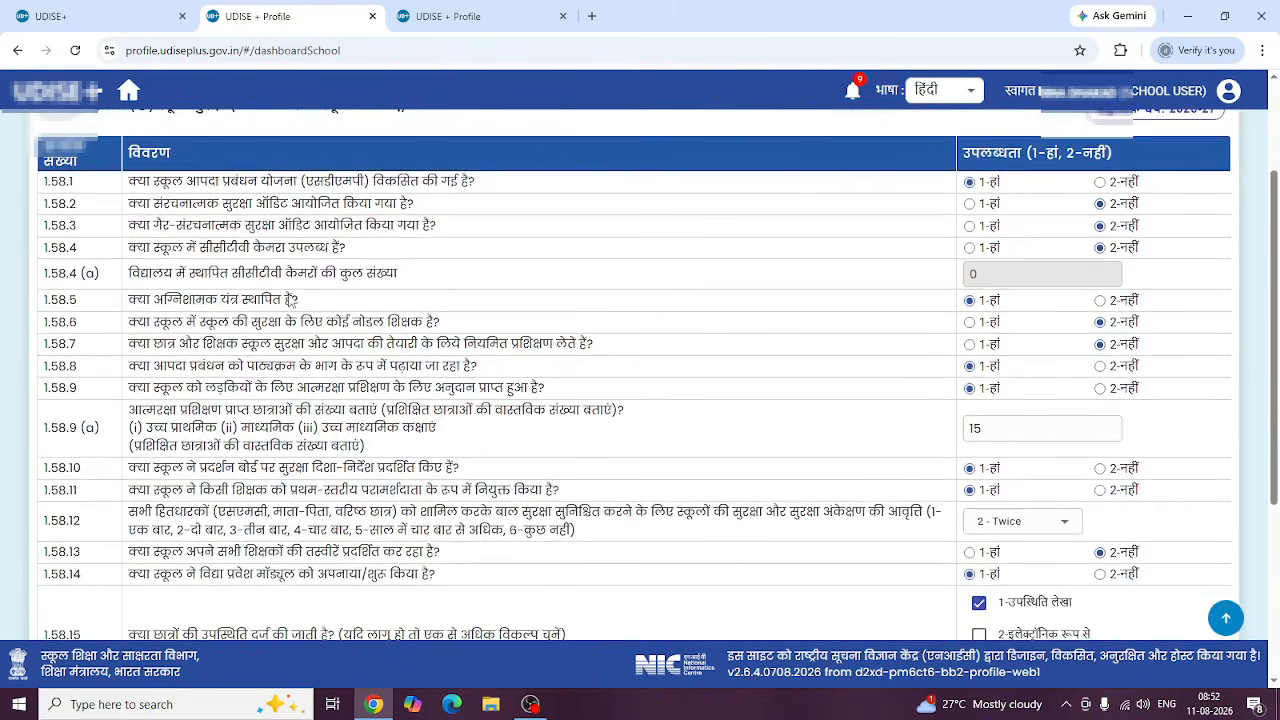
{"action": "scroll", "coordinate": [292, 302], "scroll_direction": "up", "scroll_amount": 1}
{"action": "scroll", "coordinate": [292, 302], "scroll_direction": "down", "scroll_amount": 1}
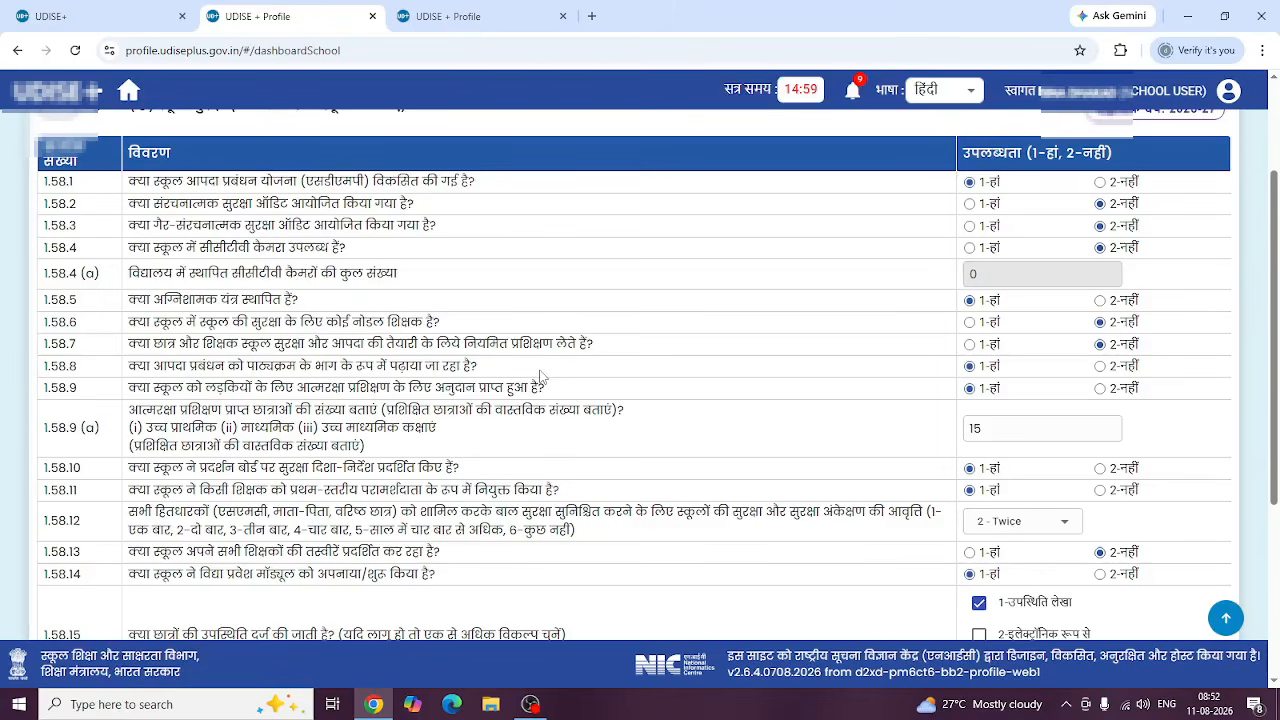
{"action": "scroll", "coordinate": [540, 377], "scroll_direction": "down", "scroll_amount": 2}
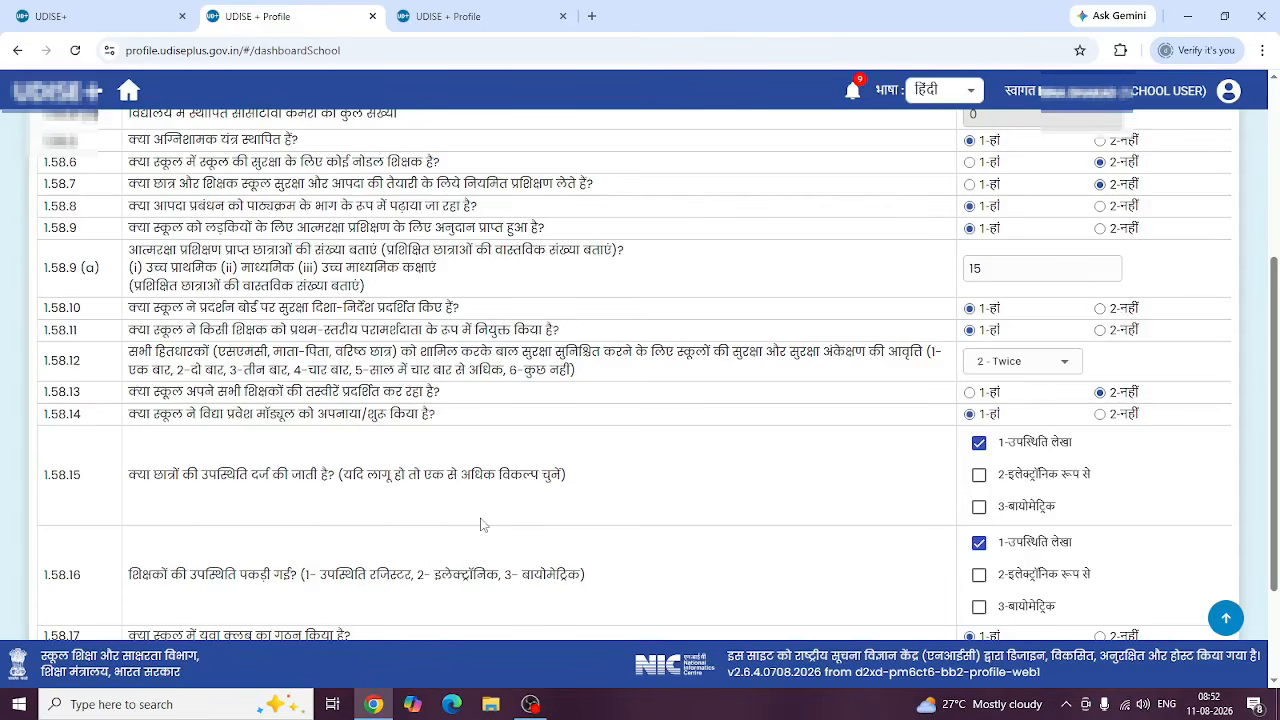
{"action": "scroll", "coordinate": [480, 524], "scroll_direction": "down", "scroll_amount": 2}
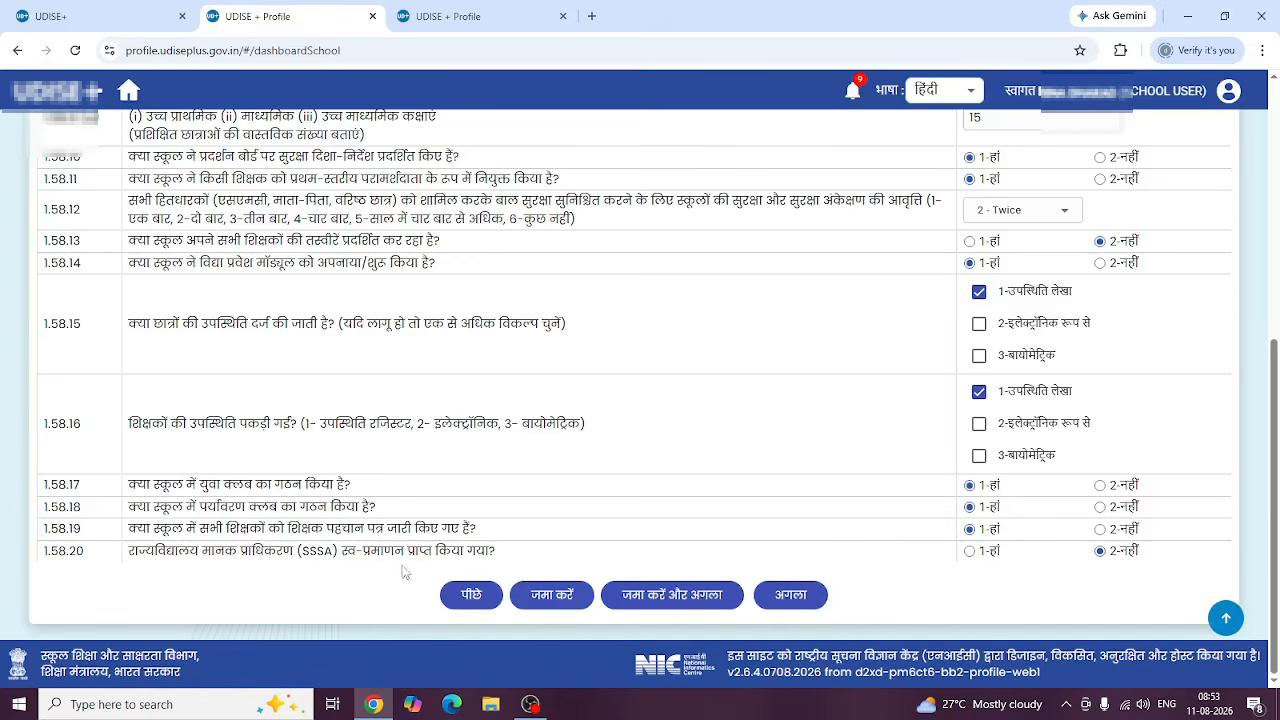
{"action": "scroll", "coordinate": [374, 552], "scroll_direction": "up", "scroll_amount": 1}
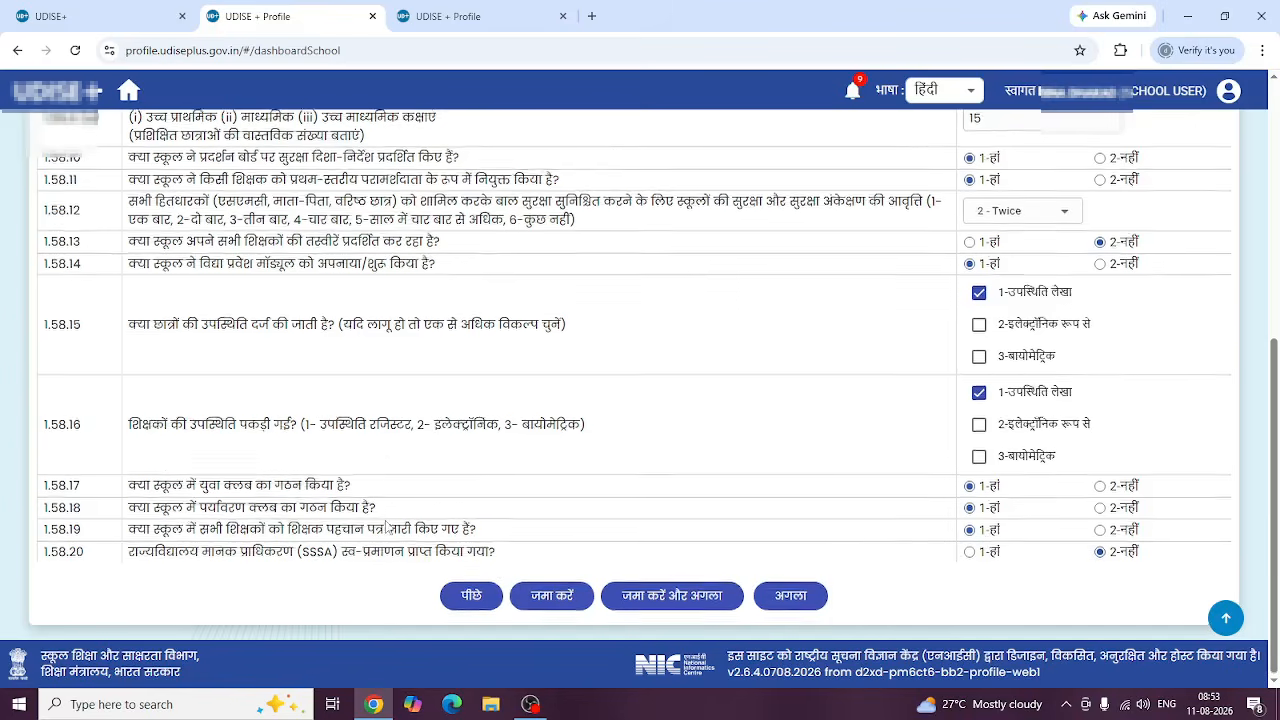
{"action": "scroll", "coordinate": [390, 528], "scroll_direction": "down", "scroll_amount": 1}
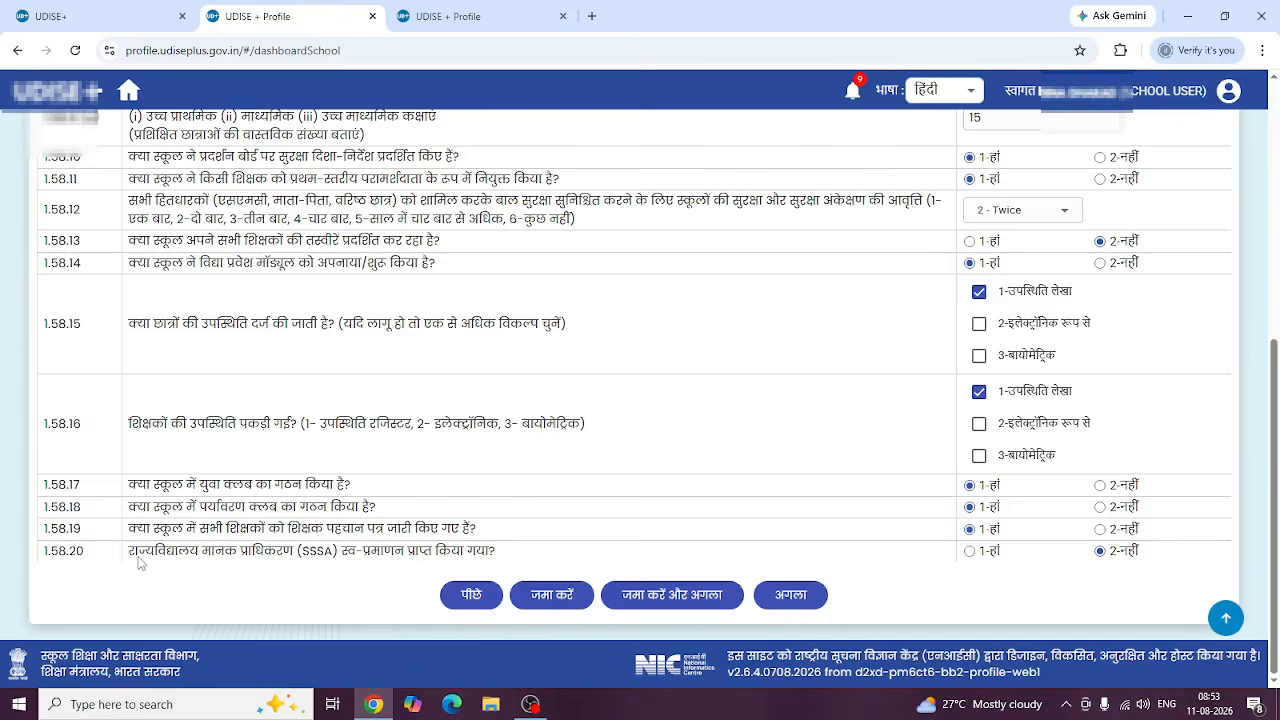
{"action": "left_click_drag", "start_coordinate": [498, 556], "coordinate": [122, 558]}
{"action": "left_click", "coordinate": [683, 580]}
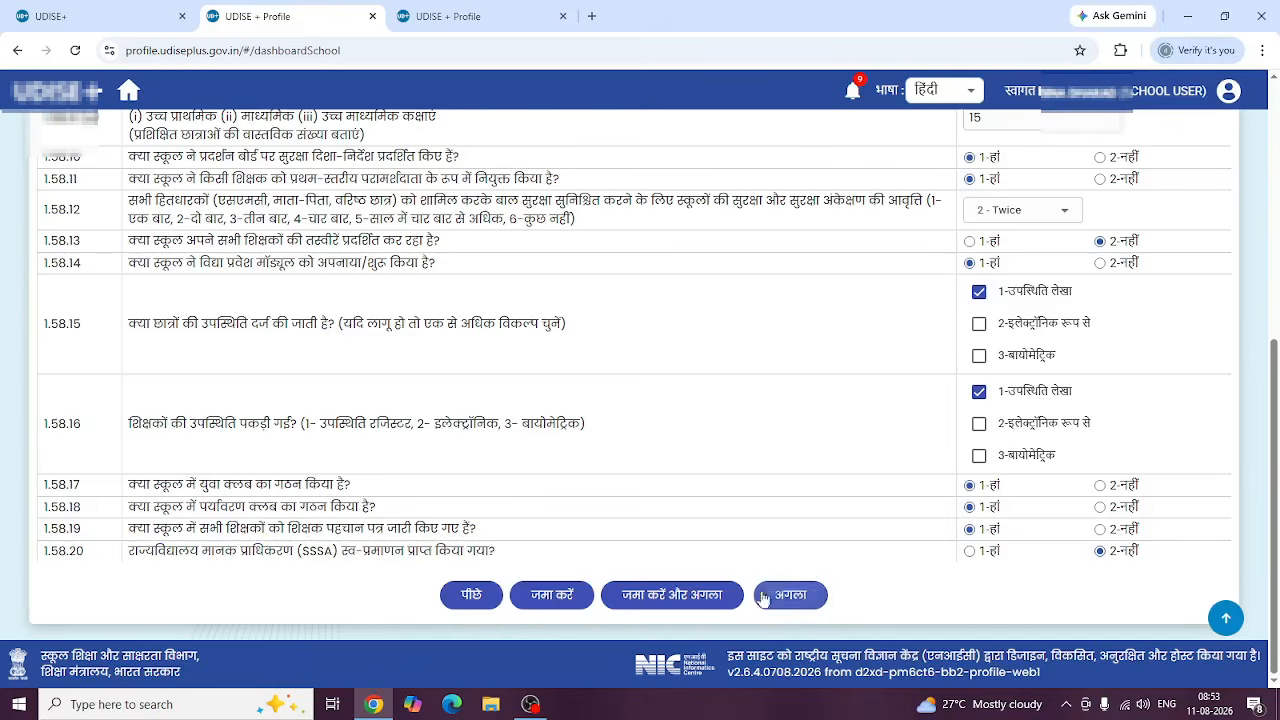
{"action": "left_click", "coordinate": [687, 594]}
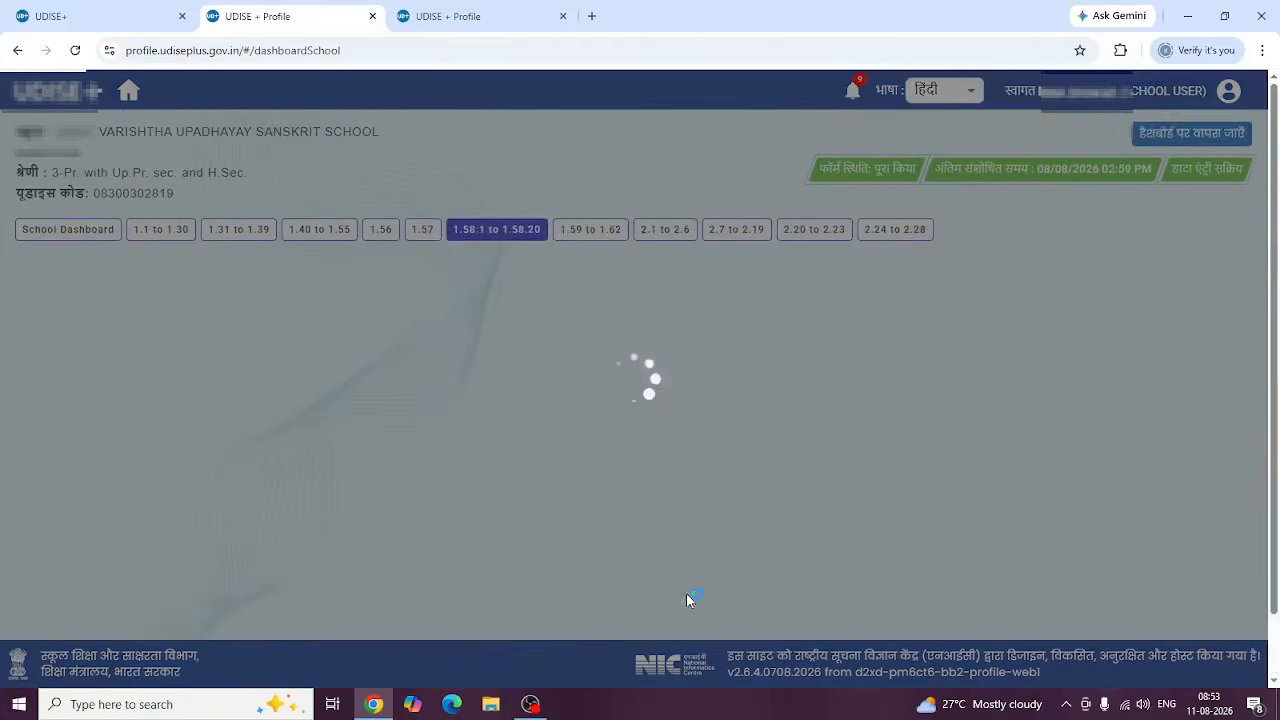
Check the grants, financial assistance, inventory registers and annual expenditure in 1.59 to 1.62, and save the form to continue to 2.1 to 2.6
{"action": "scroll", "coordinate": [461, 443], "scroll_direction": "down", "scroll_amount": 1}
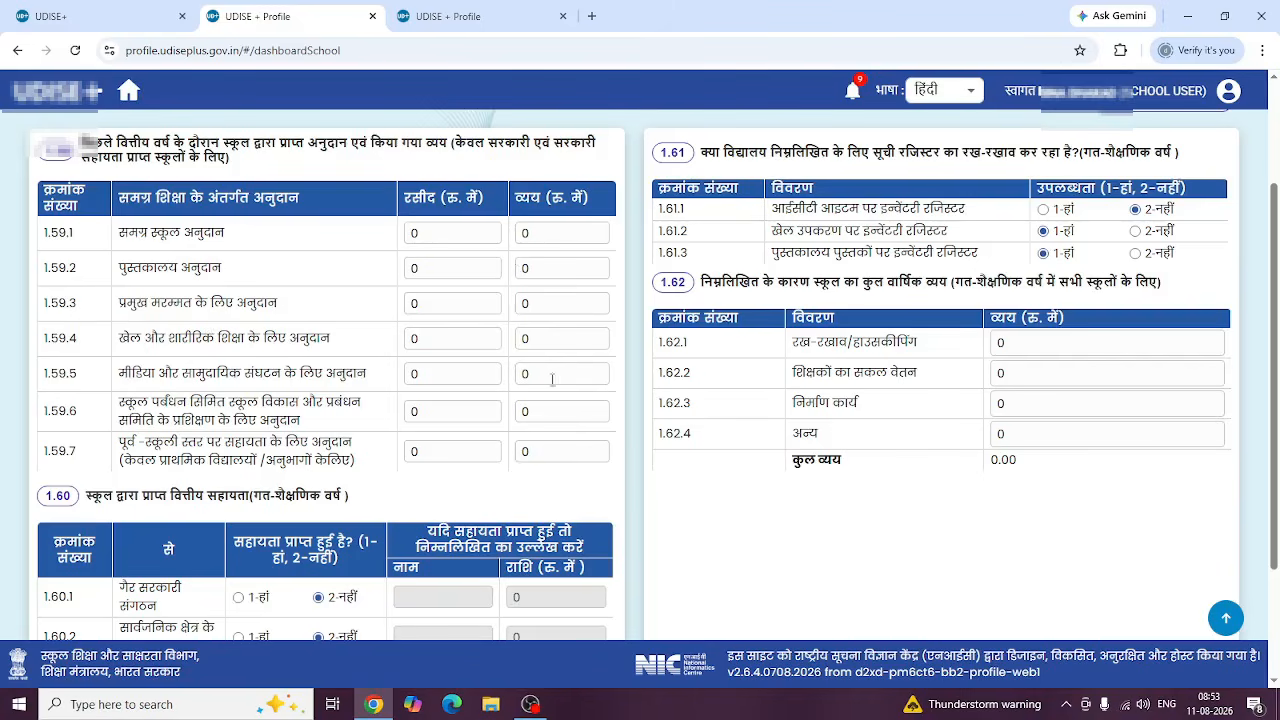
{"action": "scroll", "coordinate": [570, 399], "scroll_direction": "down", "scroll_amount": 3}
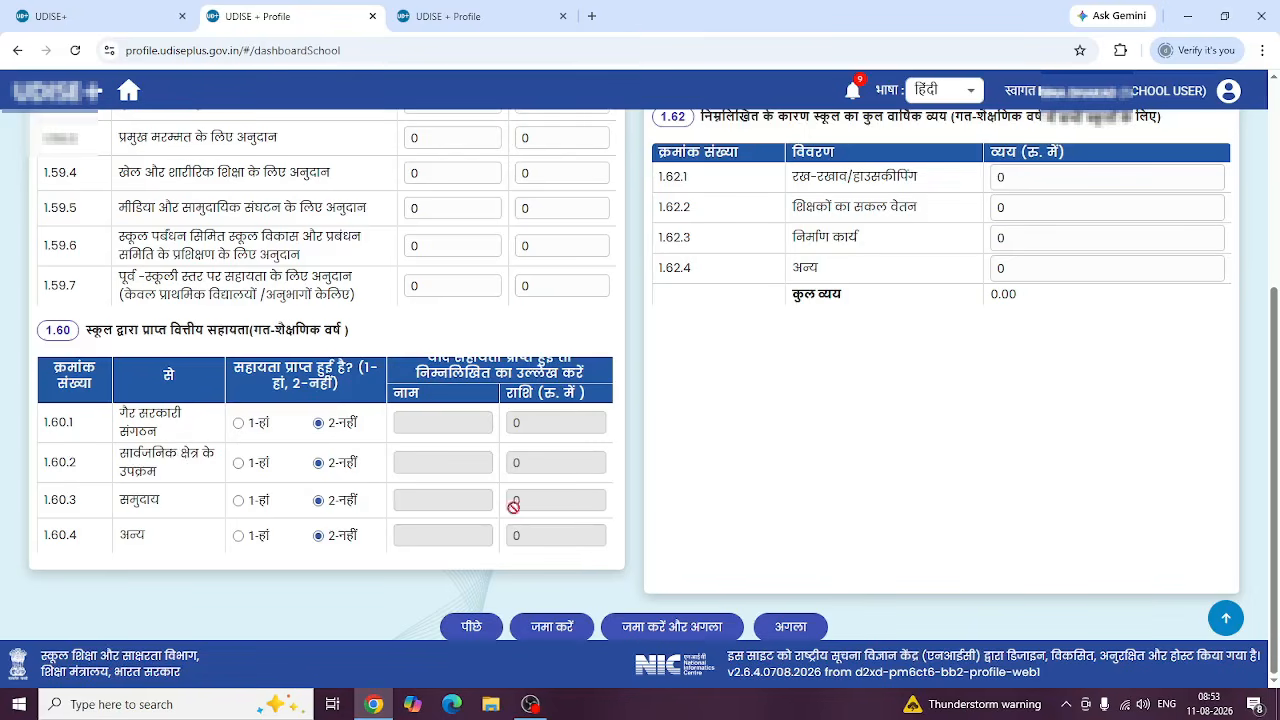
{"action": "scroll", "coordinate": [660, 466], "scroll_direction": "up", "scroll_amount": 3}
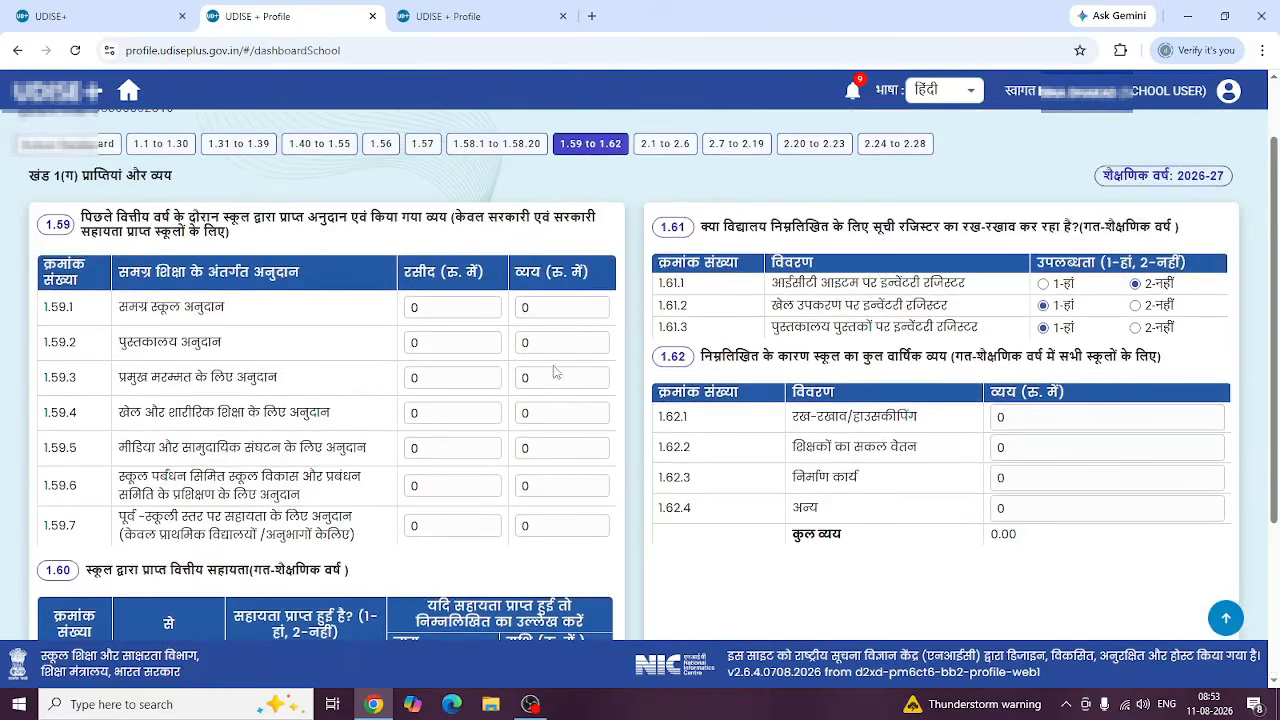
{"action": "scroll", "coordinate": [933, 485], "scroll_direction": "down", "scroll_amount": 1}
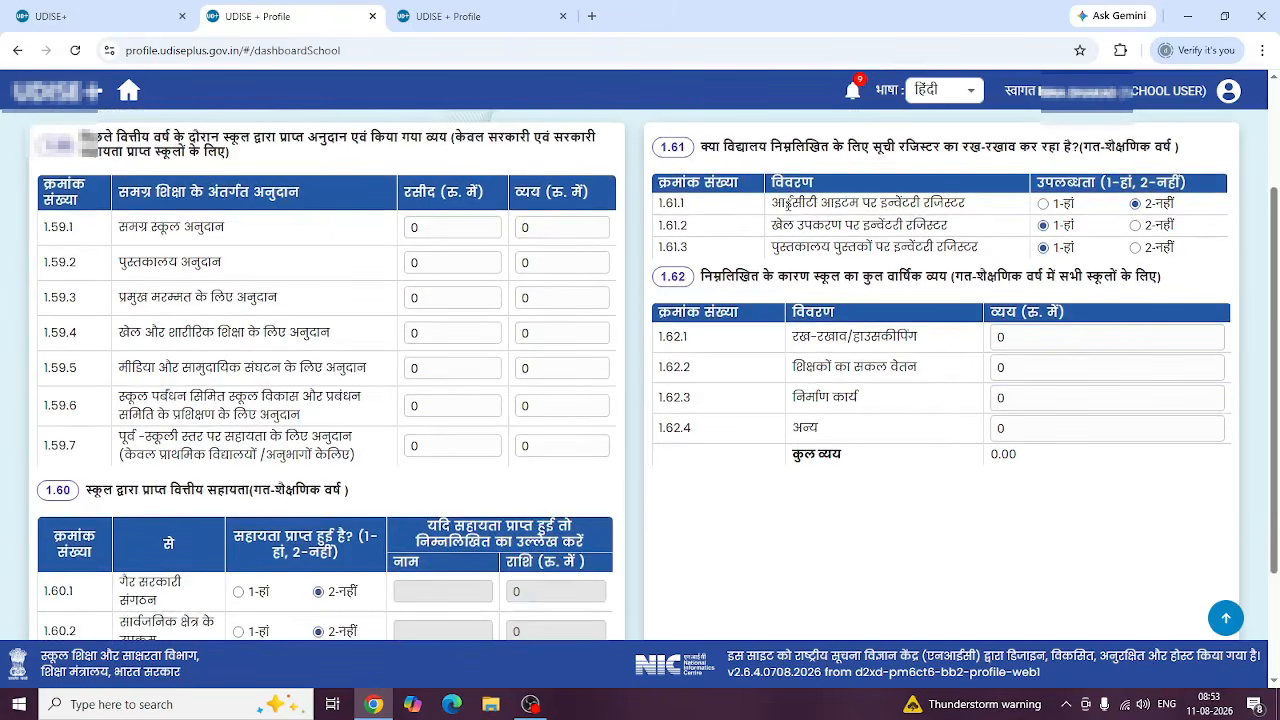
{"action": "scroll", "coordinate": [700, 450], "scroll_direction": "down", "scroll_amount": 2}
{"action": "left_click", "coordinate": [672, 621]}
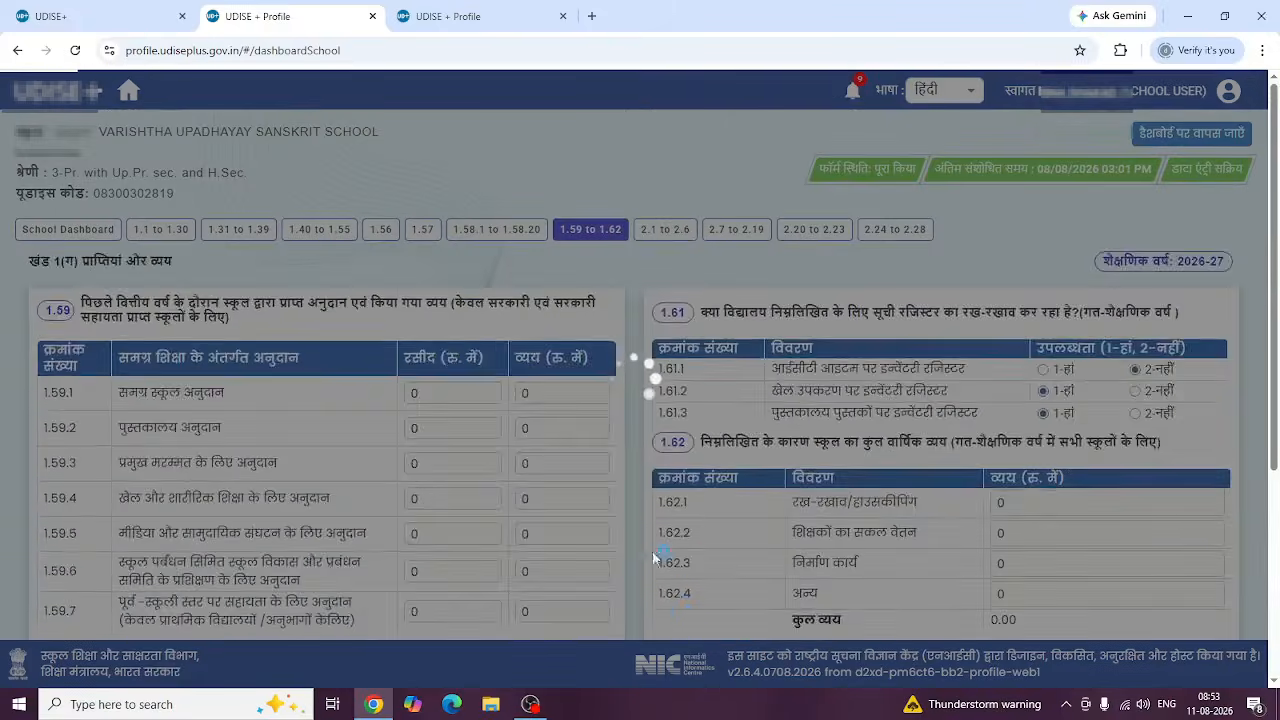
Choose 4 - Government School In A Rent-Free Building as the school building status in question 2.1
{"action": "scroll", "coordinate": [561, 378], "scroll_direction": "down", "scroll_amount": 2}
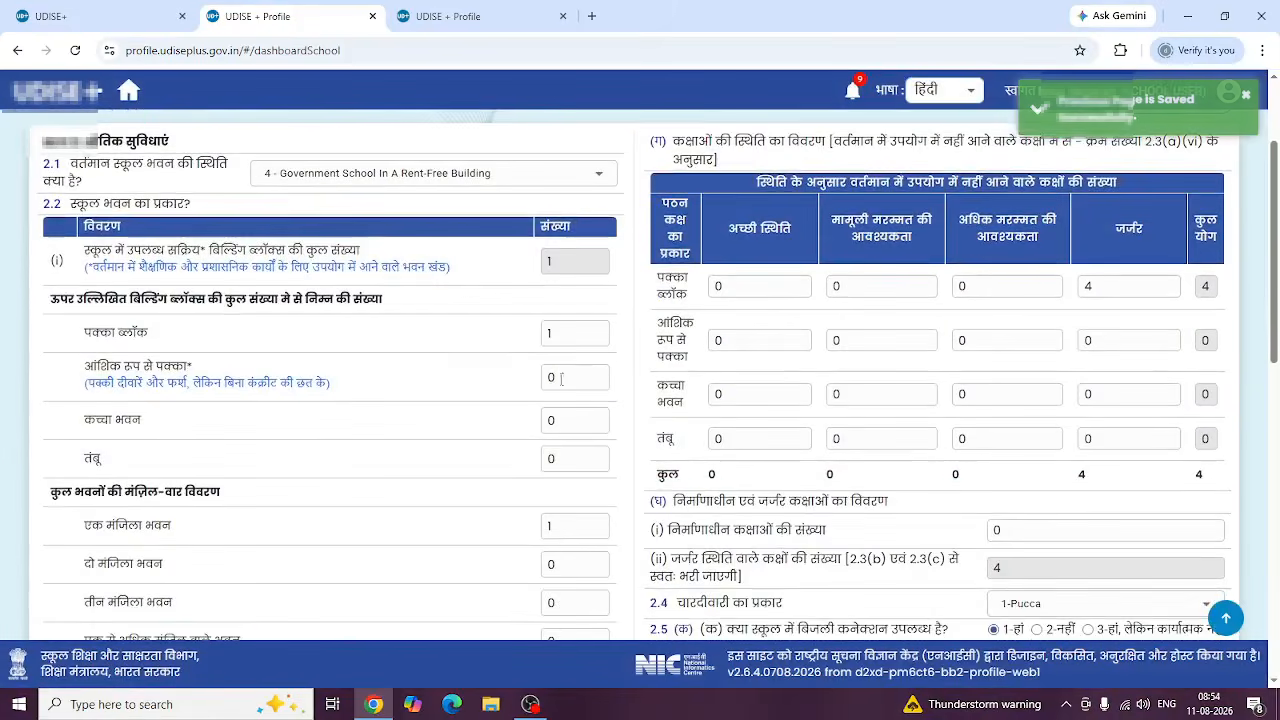
{"action": "scroll", "coordinate": [561, 378], "scroll_direction": "up", "scroll_amount": 2}
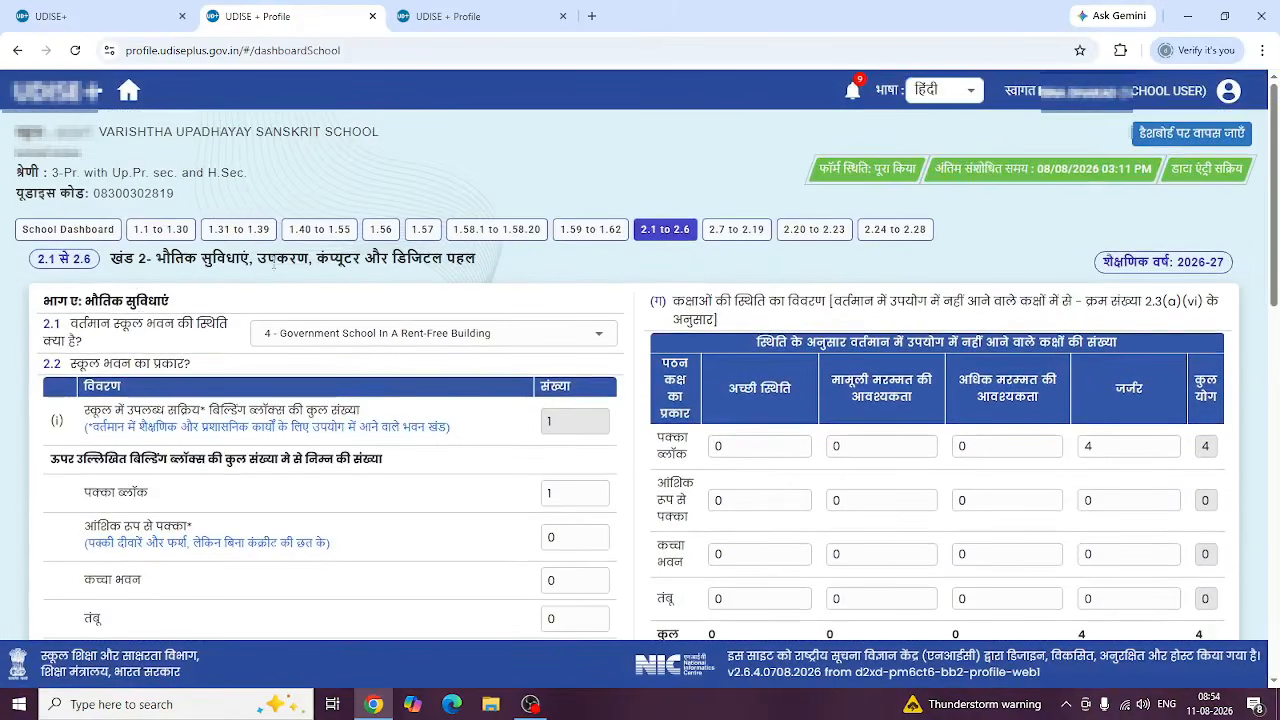
{"action": "scroll", "coordinate": [487, 416], "scroll_direction": "down", "scroll_amount": 2}
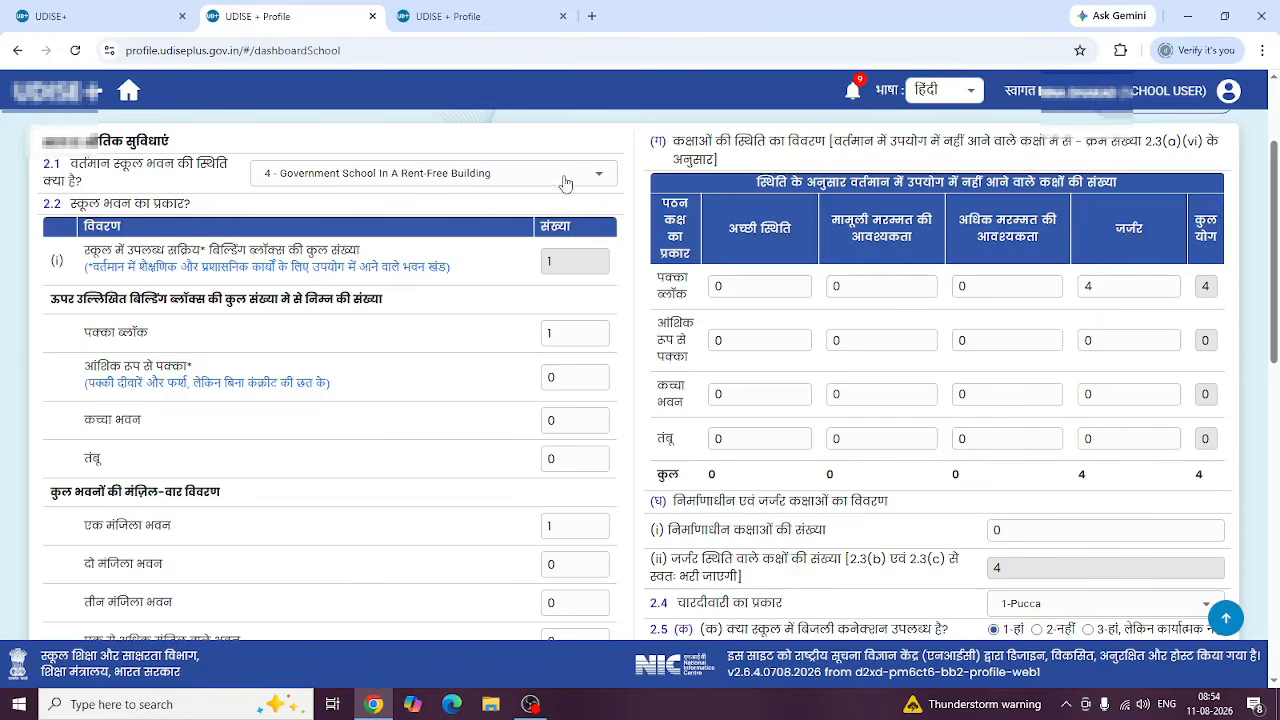
{"action": "left_click", "coordinate": [598, 177]}
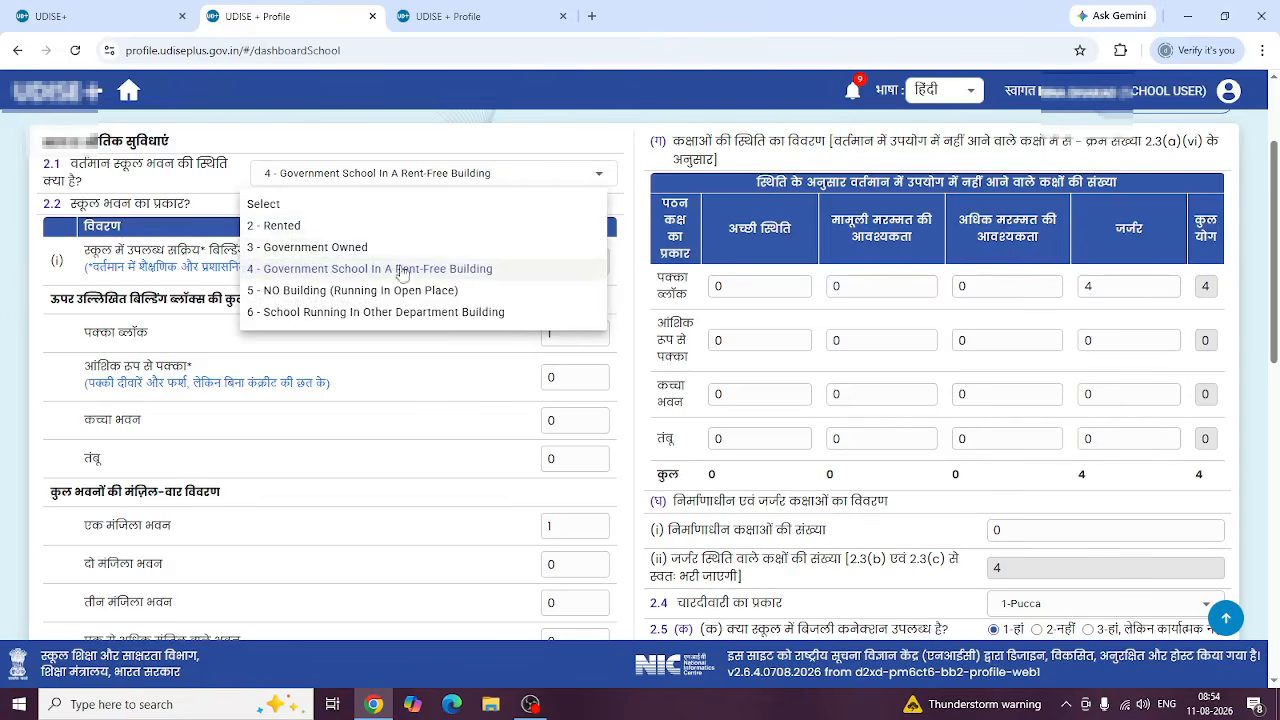
{"action": "left_click", "coordinate": [348, 271]}
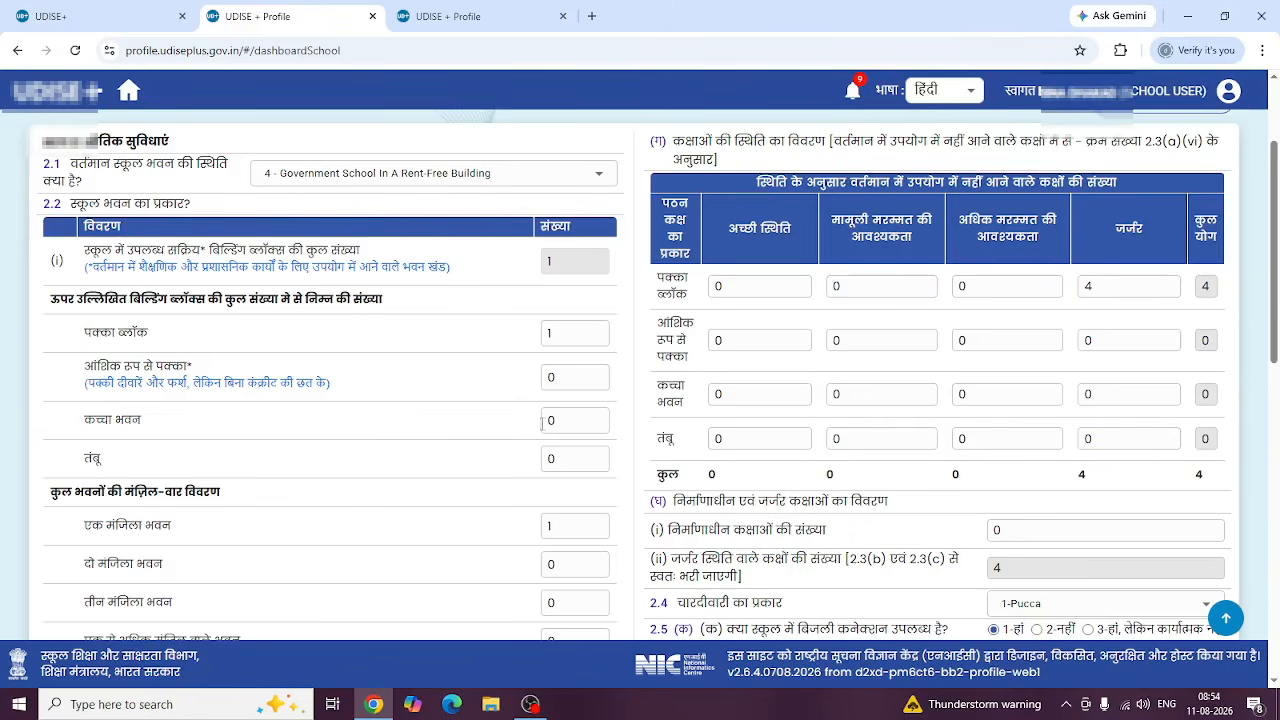
Review the building, classroom, electricity and other room details in 2.2 to 2.6, and save the form to continue to 2.7 to 2.19
{"action": "scroll", "coordinate": [540, 475], "scroll_direction": "down", "scroll_amount": 3}
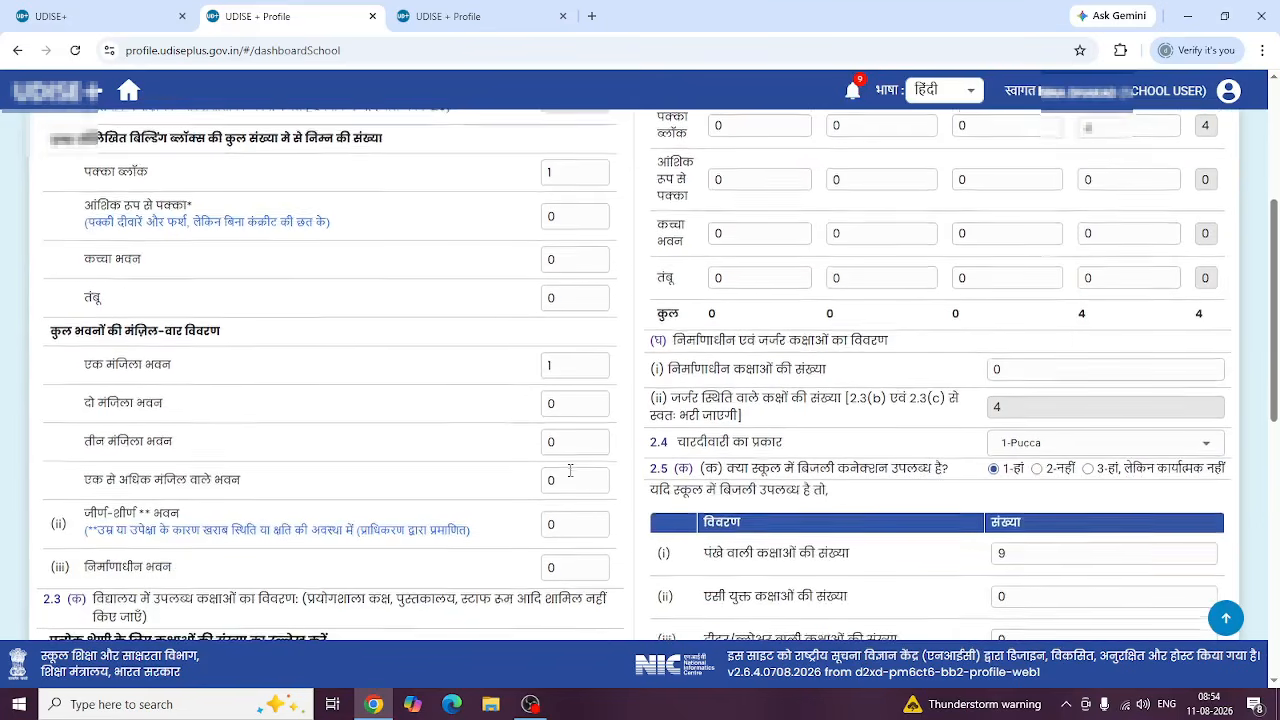
{"action": "scroll", "coordinate": [565, 470], "scroll_direction": "down", "scroll_amount": 3}
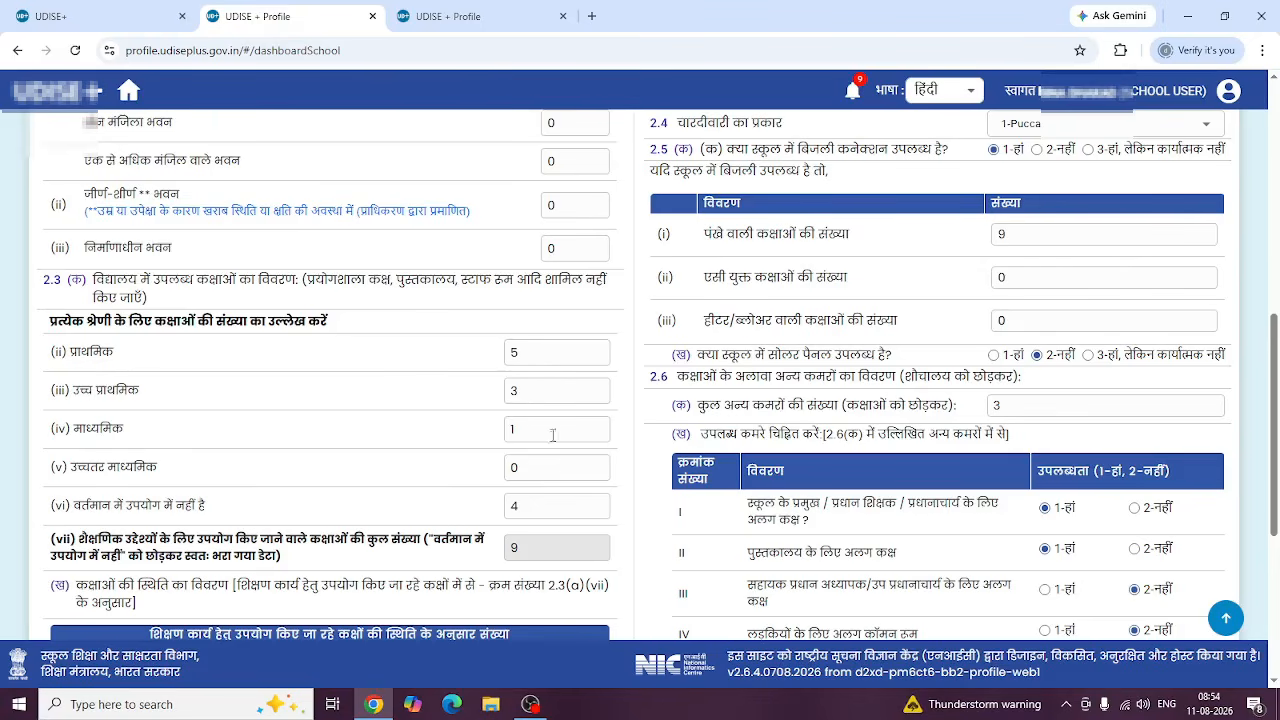
{"action": "scroll", "coordinate": [553, 494], "scroll_direction": "down", "scroll_amount": 3}
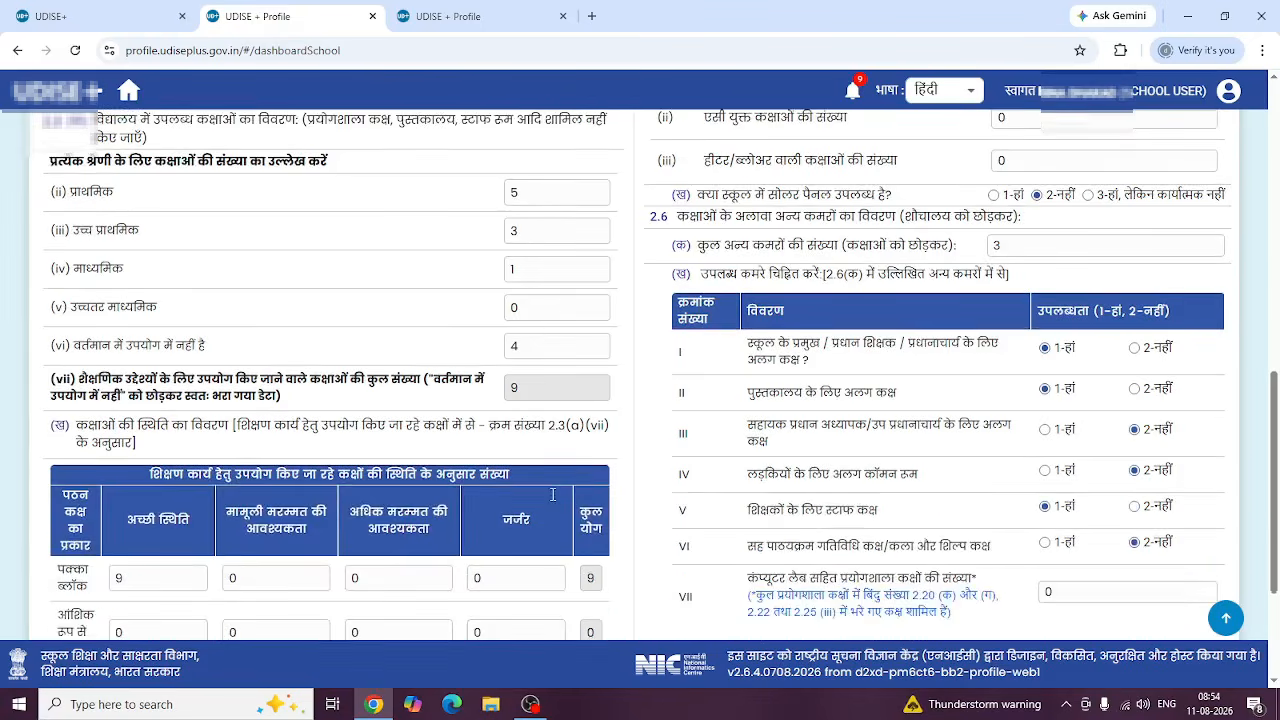
{"action": "scroll", "coordinate": [212, 364], "scroll_direction": "down", "scroll_amount": 1}
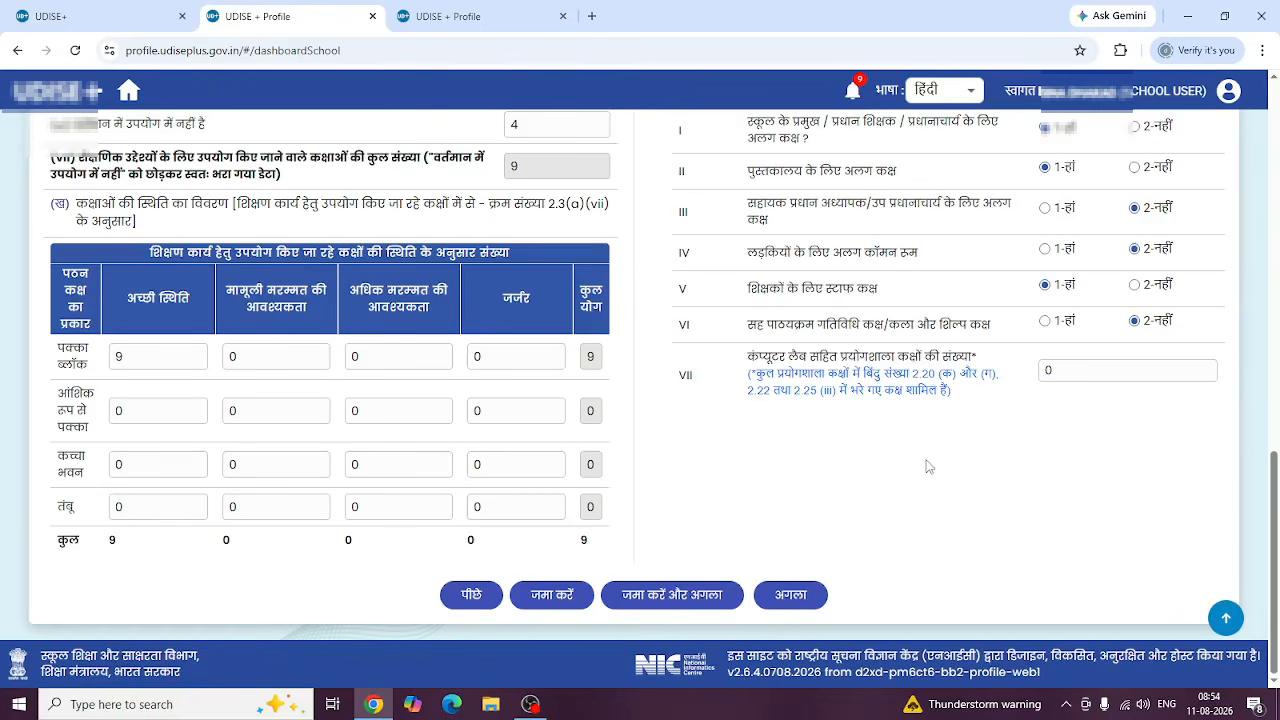
{"action": "scroll", "coordinate": [928, 466], "scroll_direction": "up", "scroll_amount": 6}
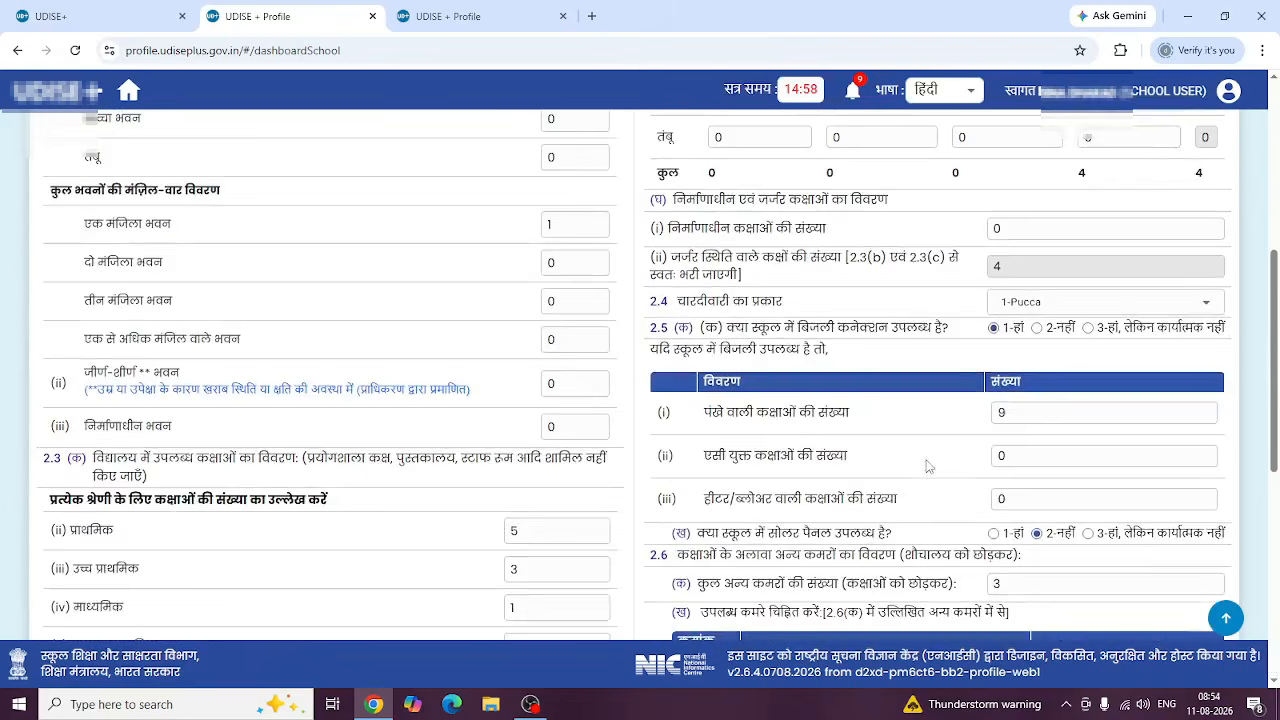
{"action": "scroll", "coordinate": [928, 466], "scroll_direction": "up", "scroll_amount": 3}
{"action": "scroll", "coordinate": [928, 466], "scroll_direction": "down", "scroll_amount": 7}
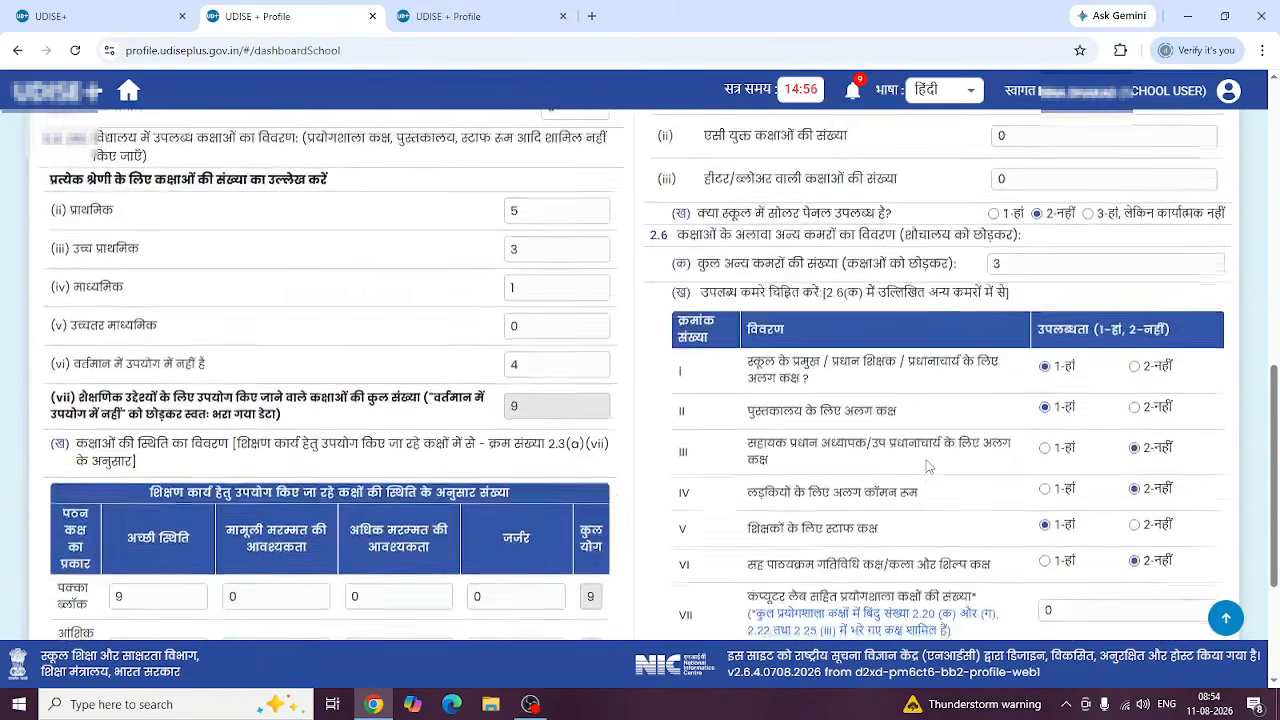
{"action": "scroll", "coordinate": [928, 466], "scroll_direction": "down", "scroll_amount": 3}
{"action": "left_click", "coordinate": [678, 596]}
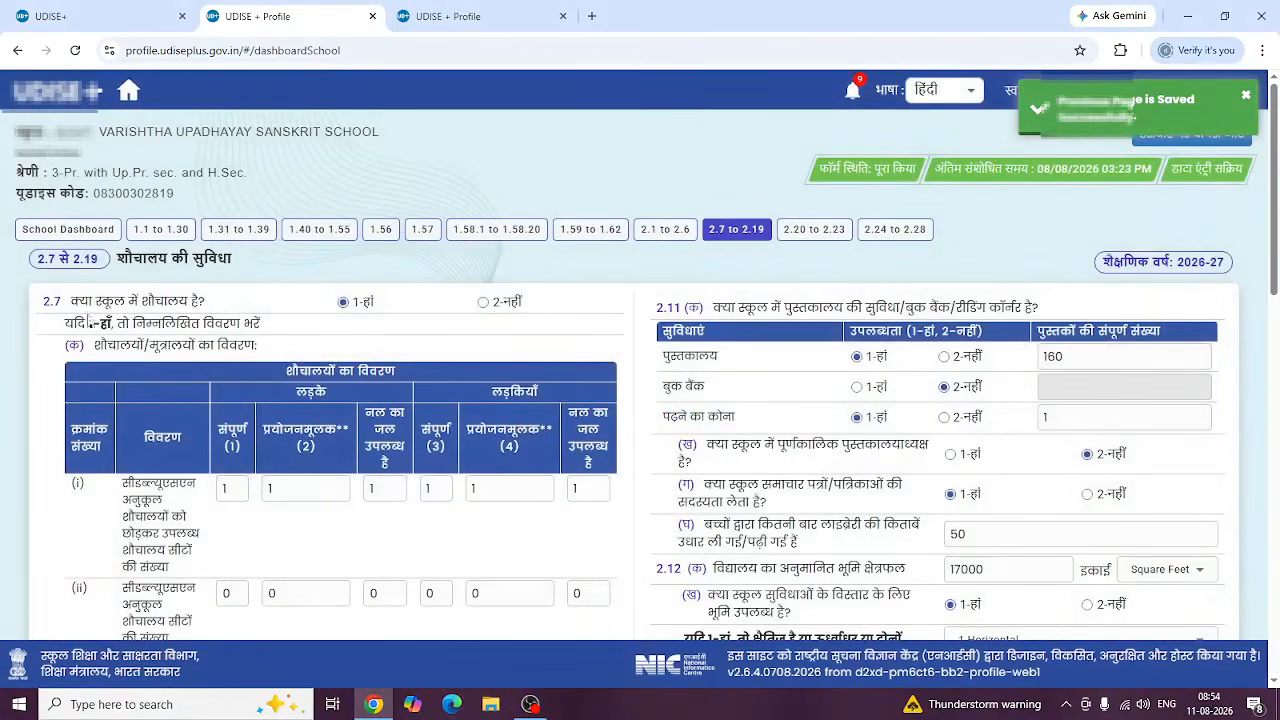
Examine the toilet, hand-washing, drinking water and rainwater harvesting answers in questions 2.7 to 2.10
{"action": "scroll", "coordinate": [360, 302], "scroll_direction": "down", "scroll_amount": 2}
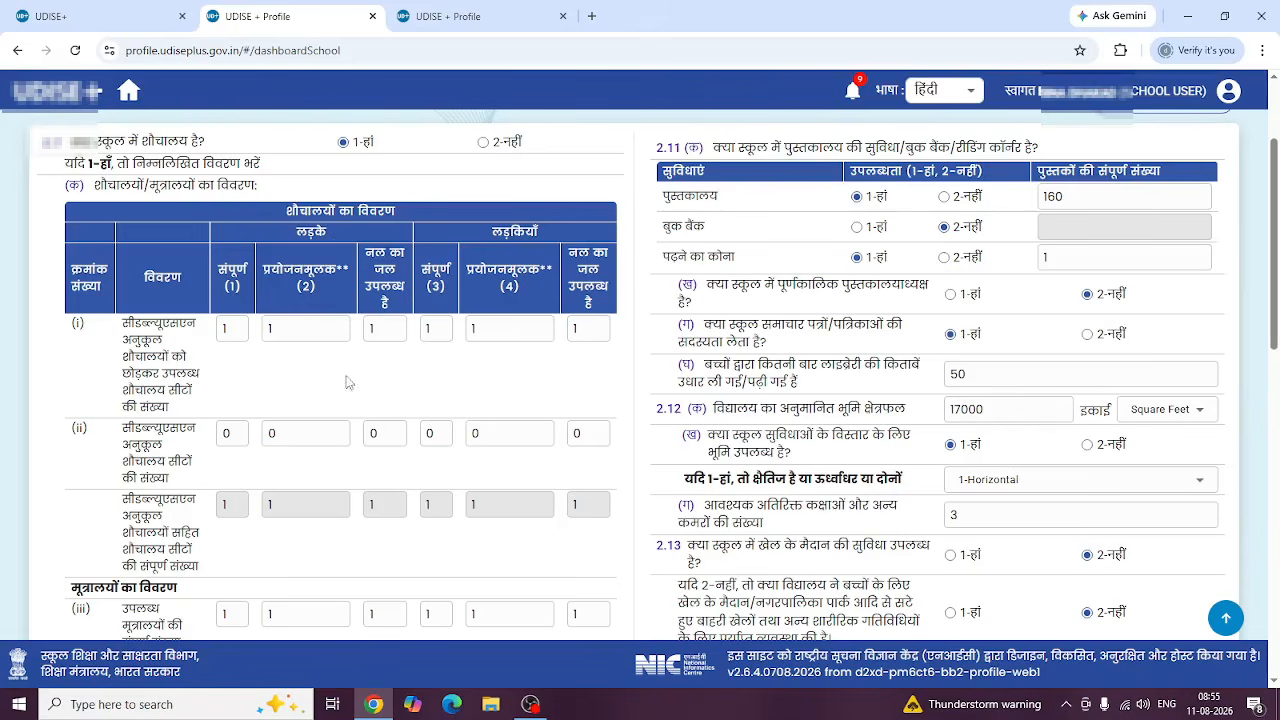
{"action": "scroll", "coordinate": [445, 422], "scroll_direction": "down", "scroll_amount": 2}
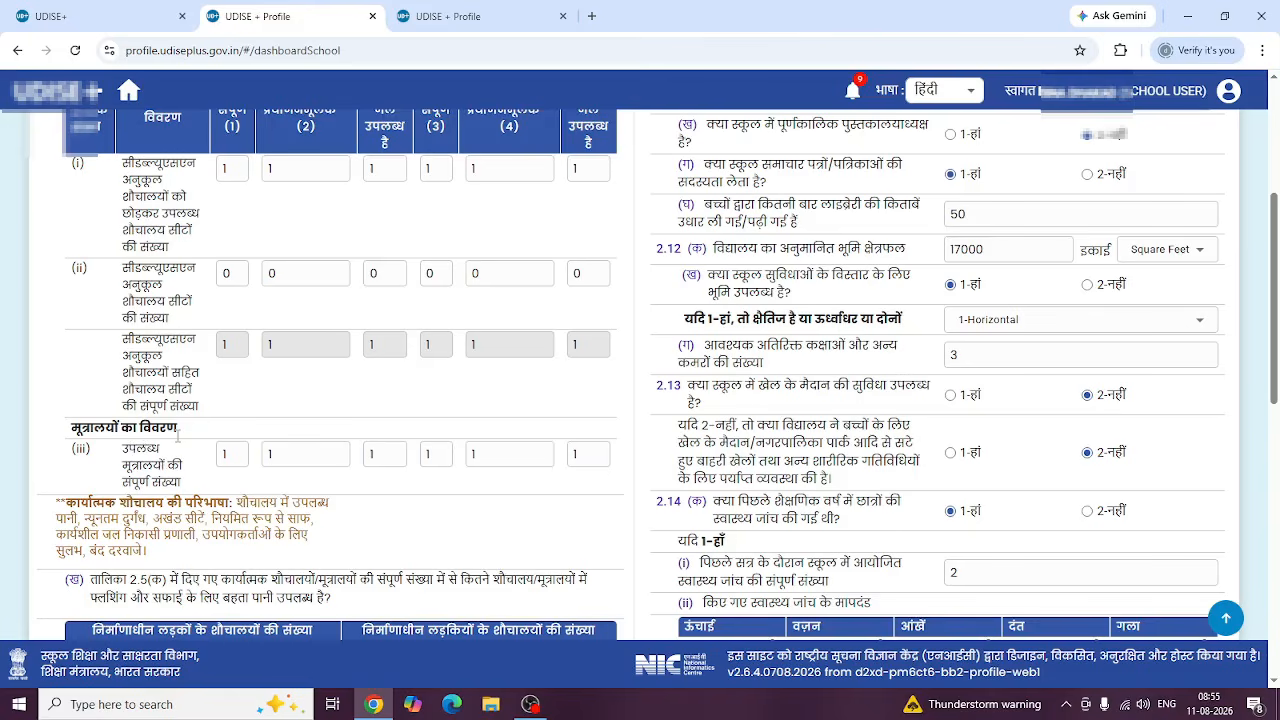
{"action": "scroll", "coordinate": [177, 434], "scroll_direction": "down", "scroll_amount": 2}
{"action": "scroll", "coordinate": [500, 444], "scroll_direction": "down", "scroll_amount": 3}
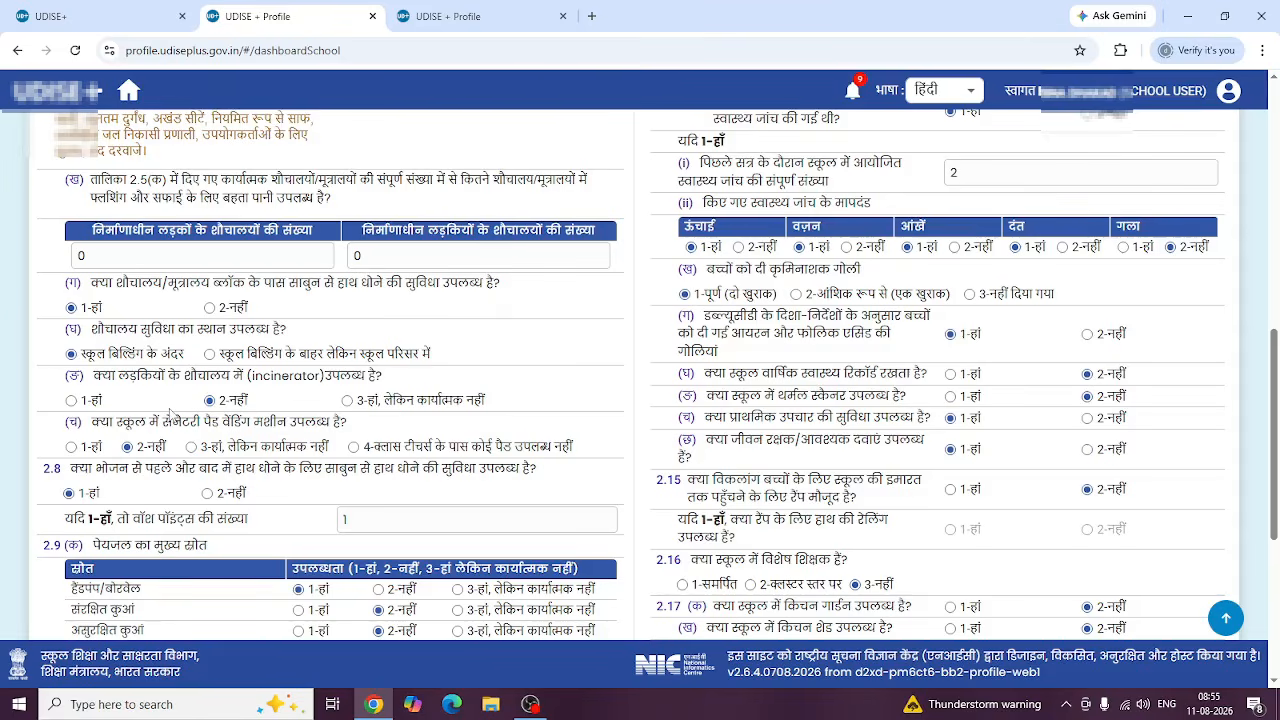
{"action": "scroll", "coordinate": [169, 413], "scroll_direction": "down", "scroll_amount": 1}
{"action": "scroll", "coordinate": [169, 410], "scroll_direction": "down", "scroll_amount": 2}
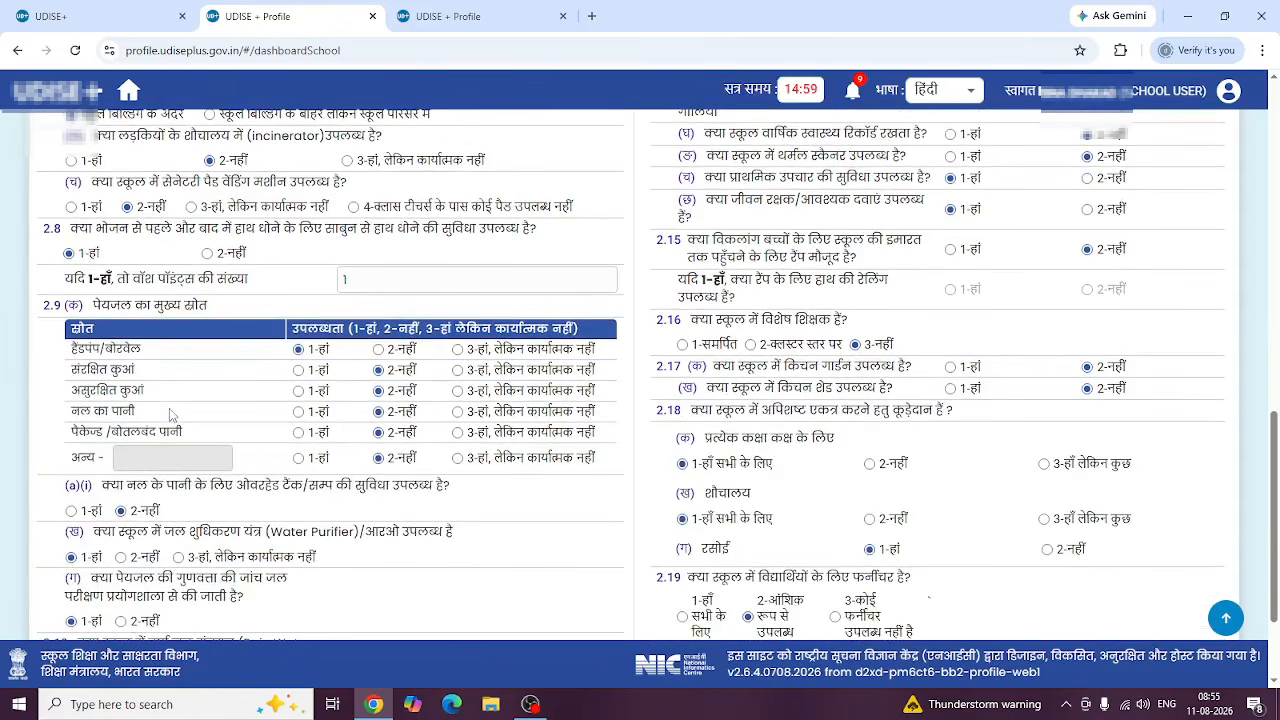
{"action": "scroll", "coordinate": [169, 408], "scroll_direction": "down", "scroll_amount": 2}
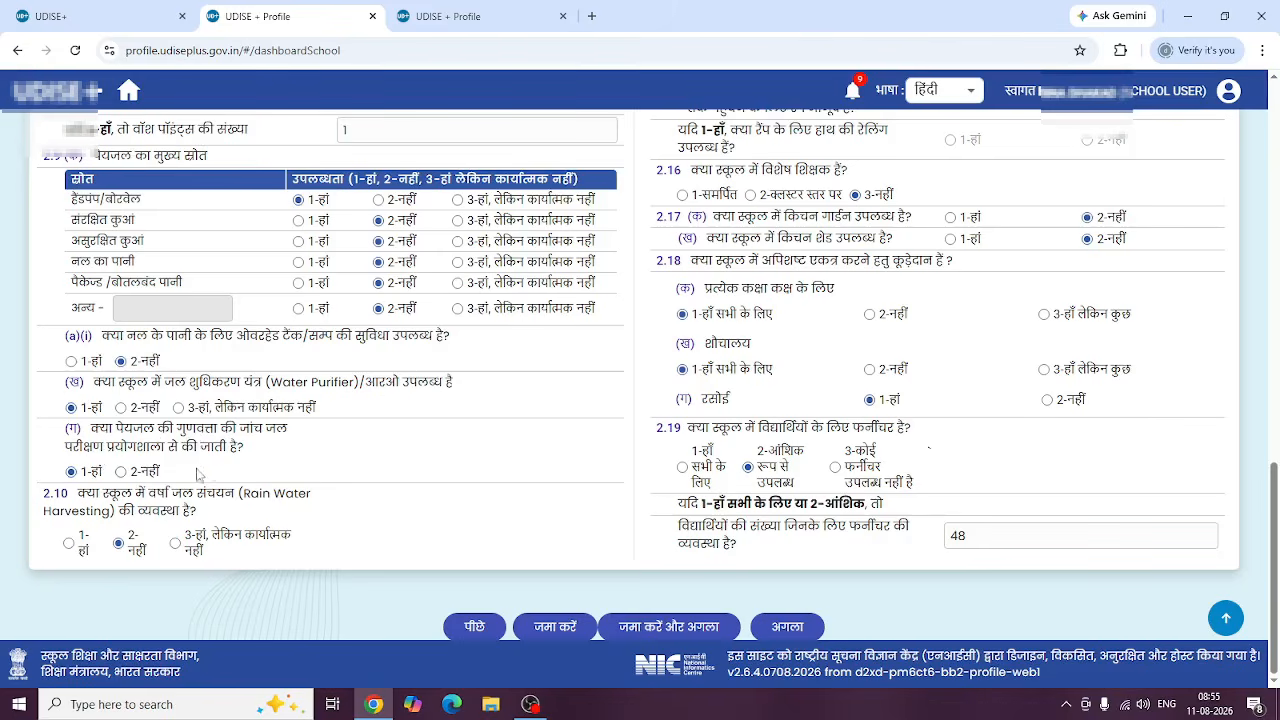
Review the library, land, playground, health check-up, ramp, dustbin and furniture answers in 2.11 to 2.19, and save the form to continue to 2.20 to 2.23
{"action": "scroll", "coordinate": [580, 451], "scroll_direction": "up", "scroll_amount": 1}
{"action": "scroll", "coordinate": [580, 451], "scroll_direction": "up", "scroll_amount": 10}
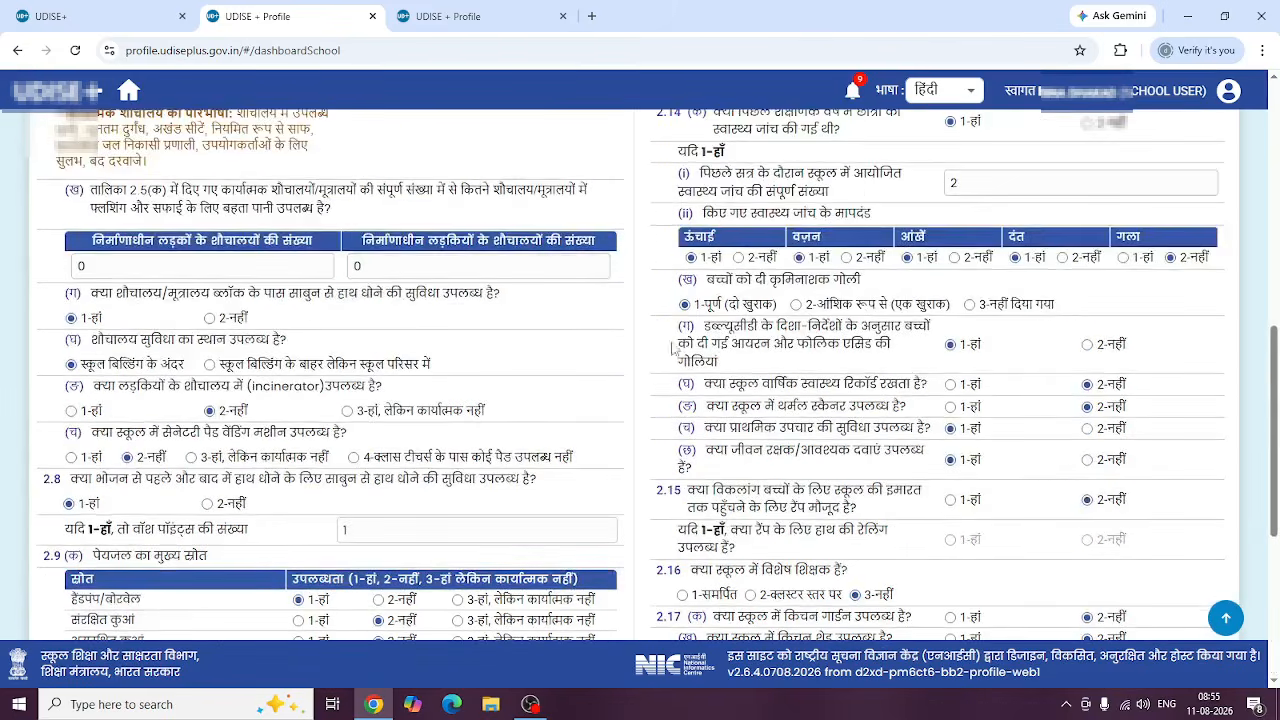
{"action": "scroll", "coordinate": [862, 312], "scroll_direction": "up", "scroll_amount": 6}
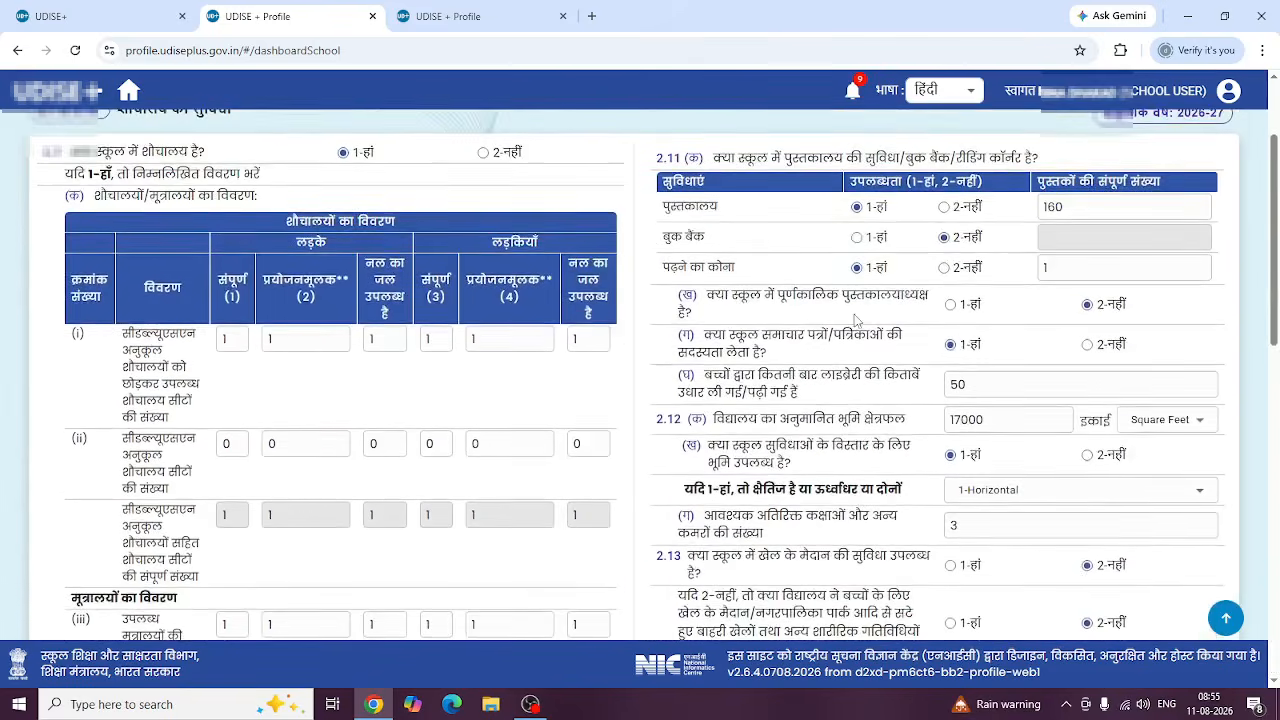
{"action": "scroll", "coordinate": [857, 308], "scroll_direction": "down", "scroll_amount": 2}
{"action": "scroll", "coordinate": [864, 286], "scroll_direction": "up", "scroll_amount": 1}
{"action": "scroll", "coordinate": [974, 385], "scroll_direction": "down", "scroll_amount": 3}
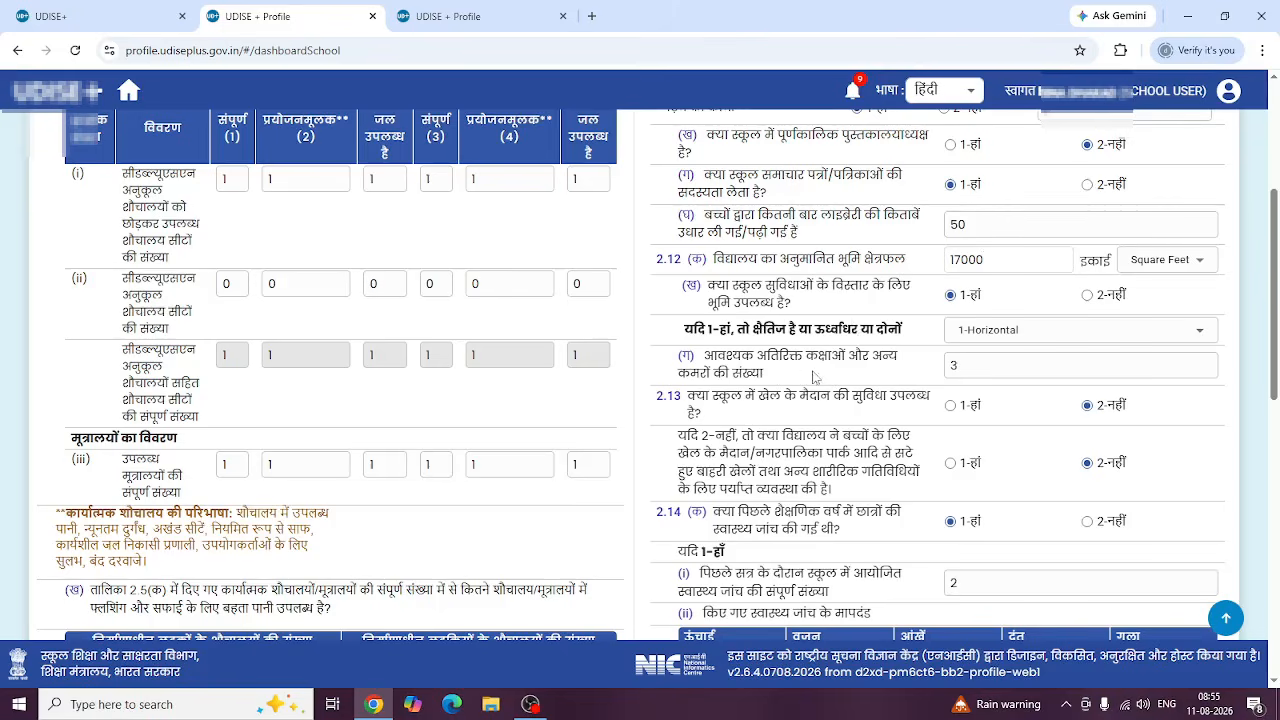
{"action": "scroll", "coordinate": [843, 497], "scroll_direction": "down", "scroll_amount": 9}
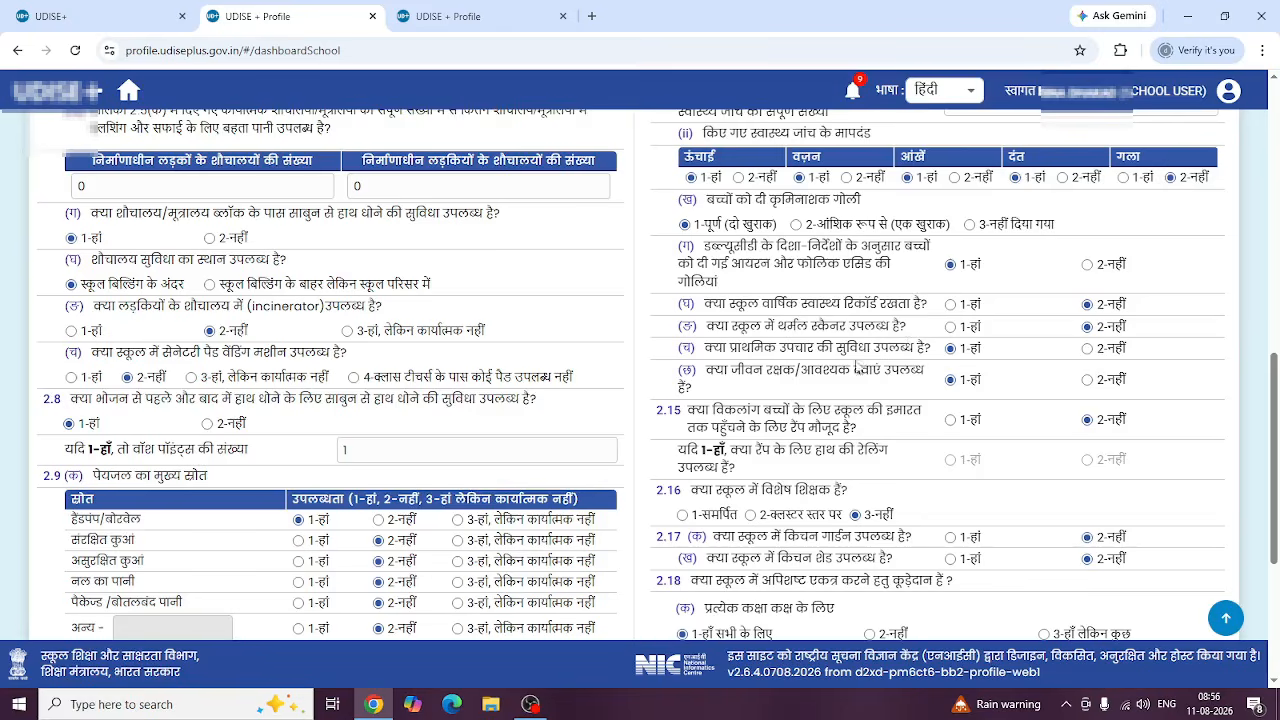
{"action": "scroll", "coordinate": [749, 501], "scroll_direction": "down", "scroll_amount": 3}
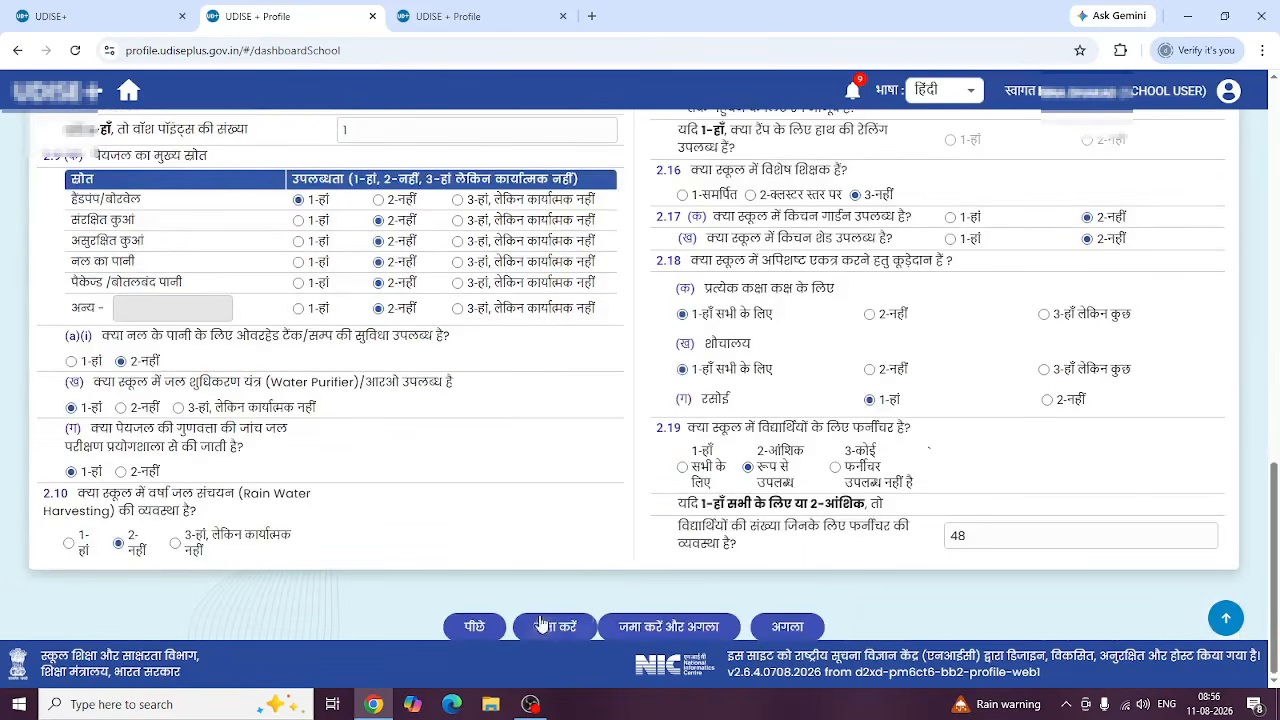
{"action": "left_click", "coordinate": [670, 624]}
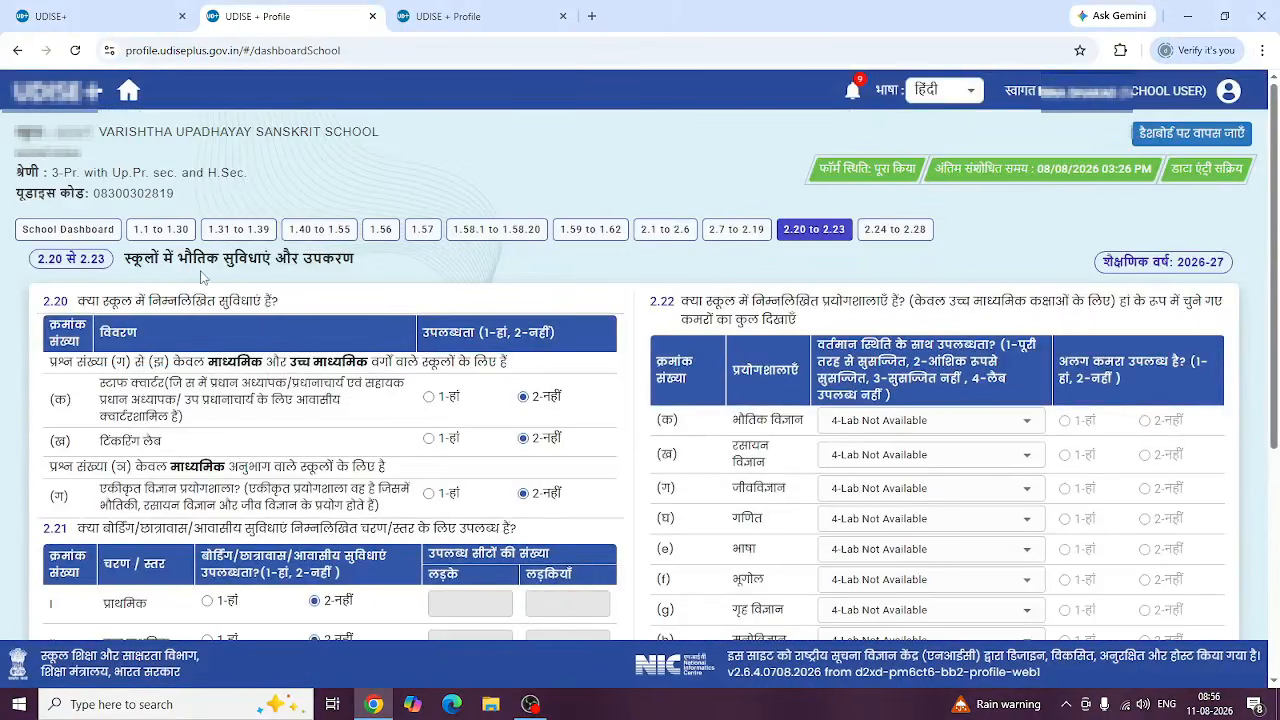
Review the facilities, hostel, laboratory options and equipment in 2.20 to 2.23, and save the form to continue to 2.24 to 2.28
{"action": "scroll", "coordinate": [342, 347], "scroll_direction": "down", "scroll_amount": 2}
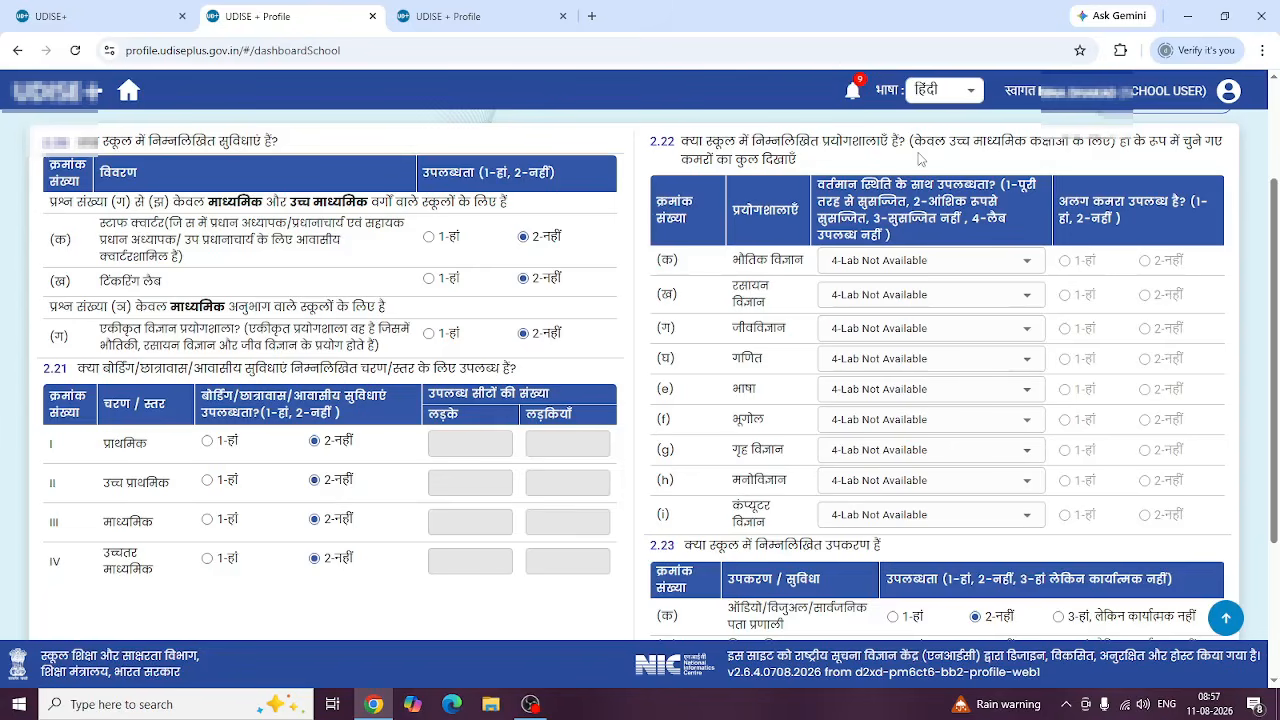
{"action": "left_click", "coordinate": [1010, 297]}
{"action": "left_click", "coordinate": [1010, 297]}
{"action": "left_click", "coordinate": [1018, 296]}
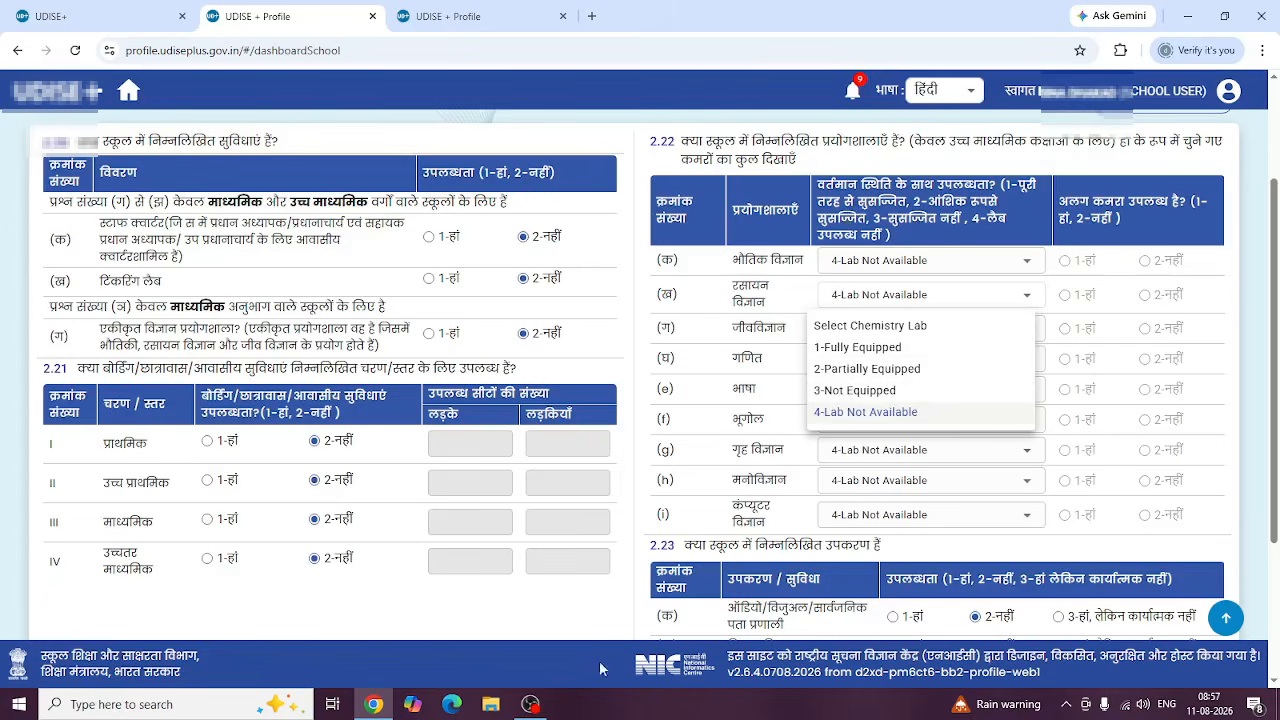
{"action": "left_click", "coordinate": [582, 592]}
{"action": "scroll", "coordinate": [584, 591], "scroll_direction": "down", "scroll_amount": 3}
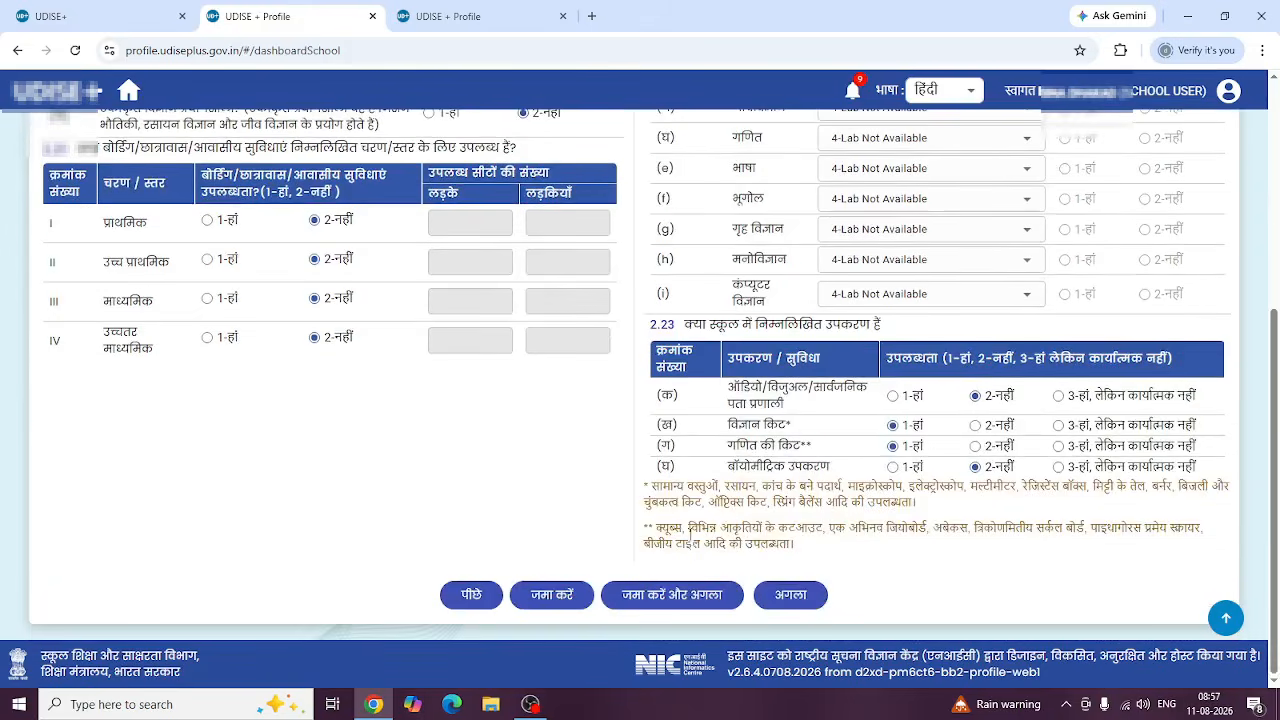
{"action": "left_click", "coordinate": [689, 603]}
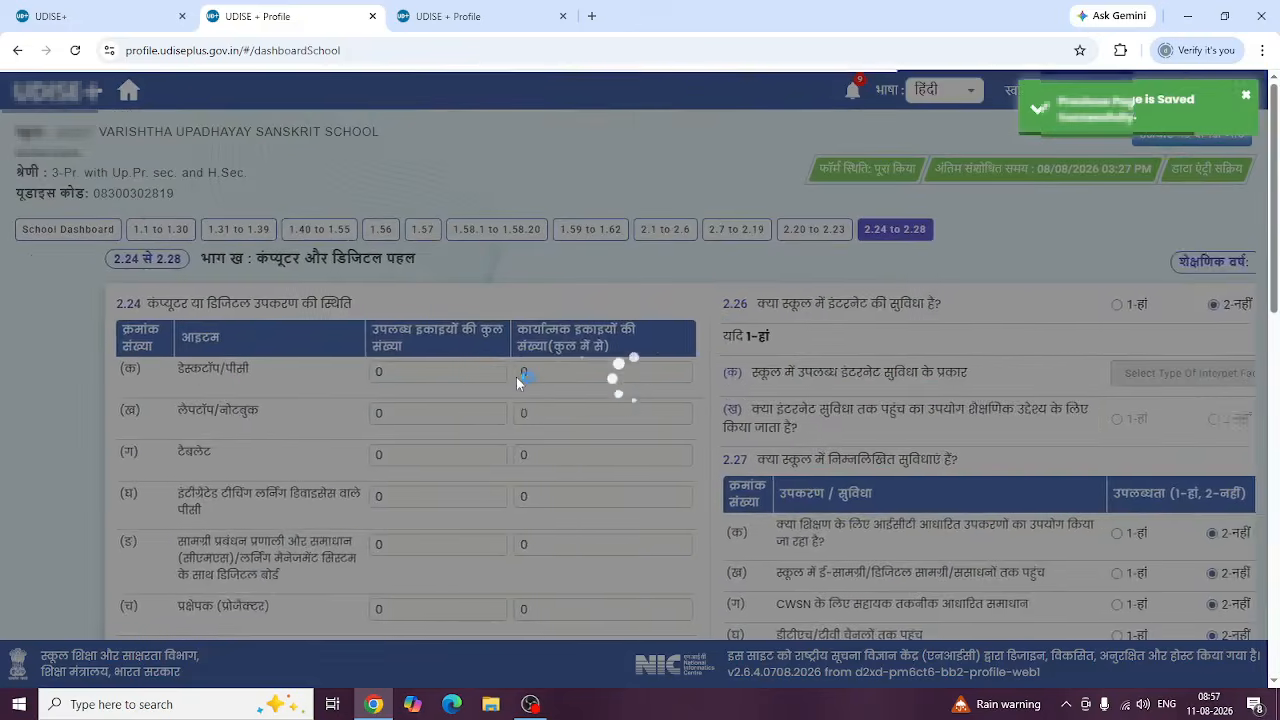
Review the digital equipment, ICT lab, internet and digital library answers in 2.24 to 2.28, and save the form
{"action": "scroll", "coordinate": [338, 392], "scroll_direction": "down", "scroll_amount": 2}
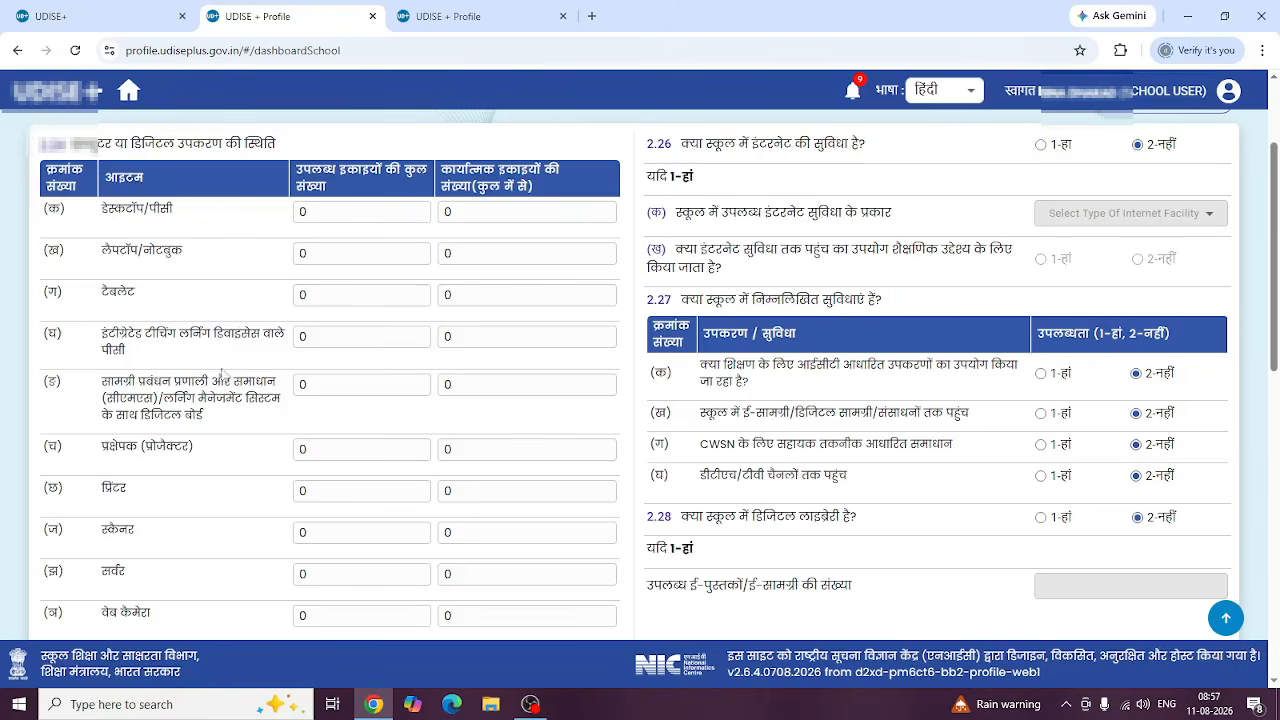
{"action": "scroll", "coordinate": [280, 420], "scroll_direction": "down", "scroll_amount": 3}
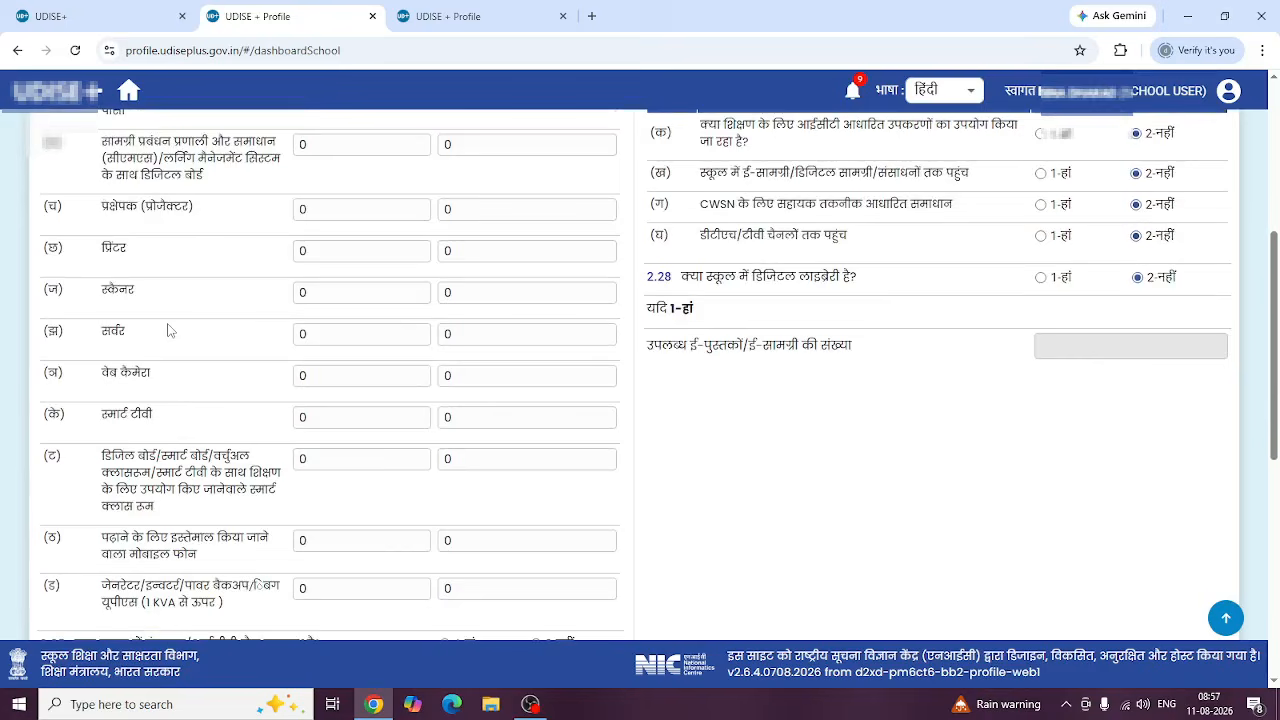
{"action": "scroll", "coordinate": [440, 480], "scroll_direction": "down", "scroll_amount": 3}
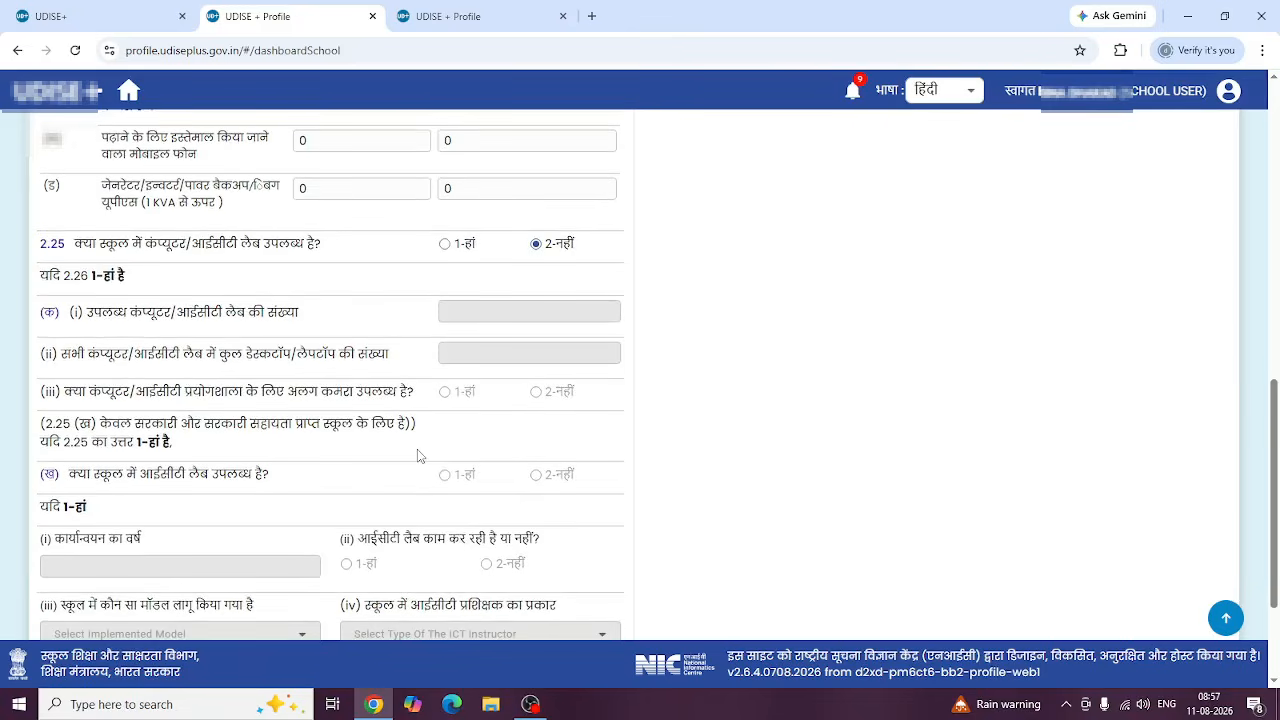
{"action": "scroll", "coordinate": [419, 456], "scroll_direction": "down", "scroll_amount": 3}
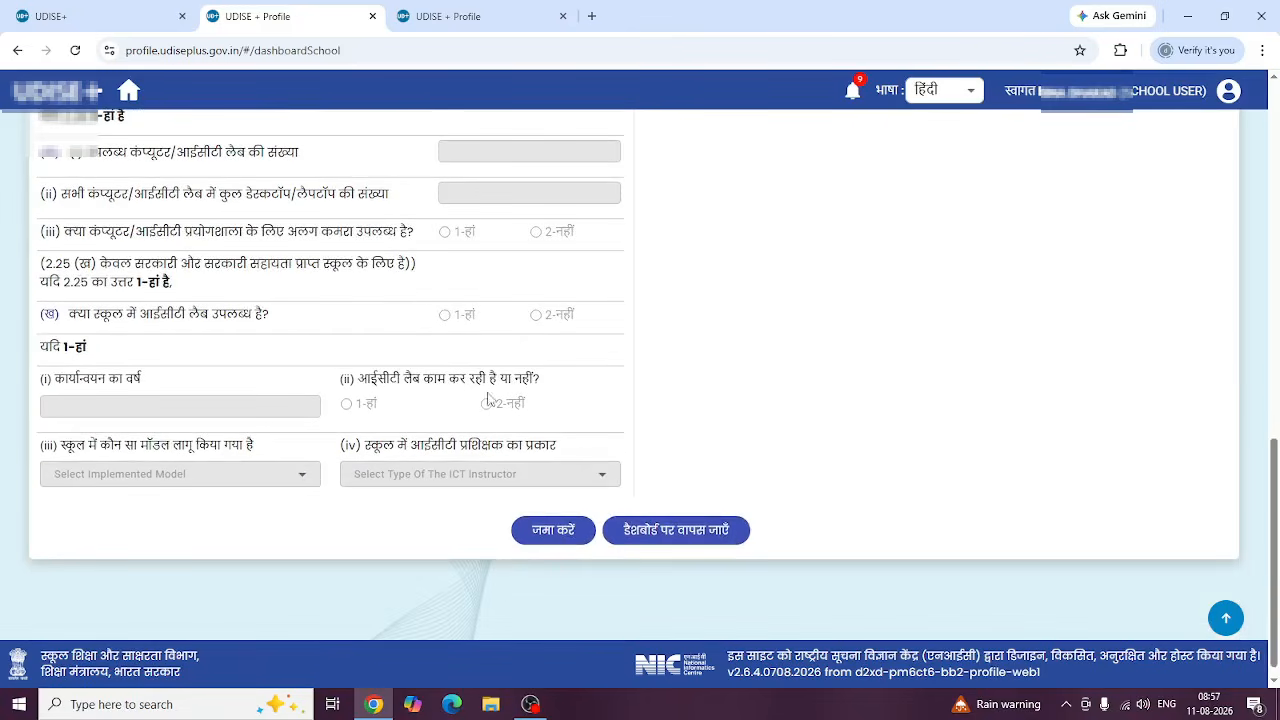
{"action": "scroll", "coordinate": [603, 408], "scroll_direction": "up", "scroll_amount": 10}
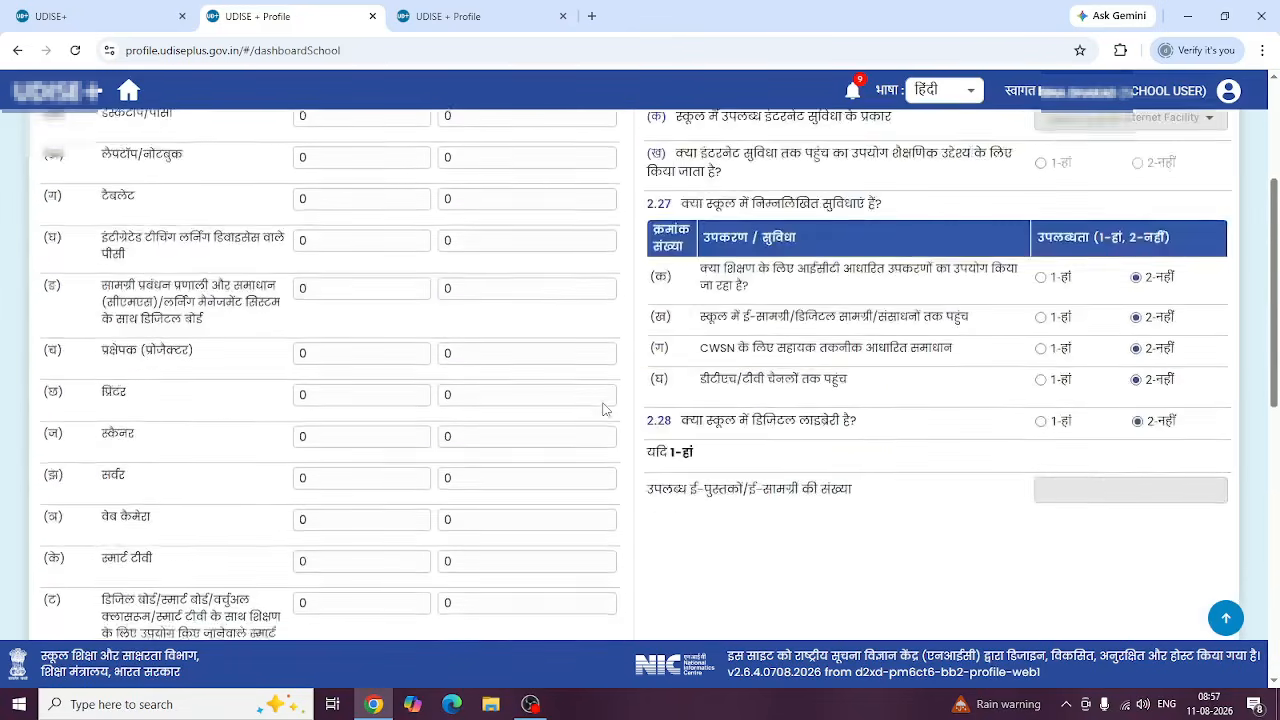
{"action": "scroll", "coordinate": [603, 408], "scroll_direction": "up", "scroll_amount": 3}
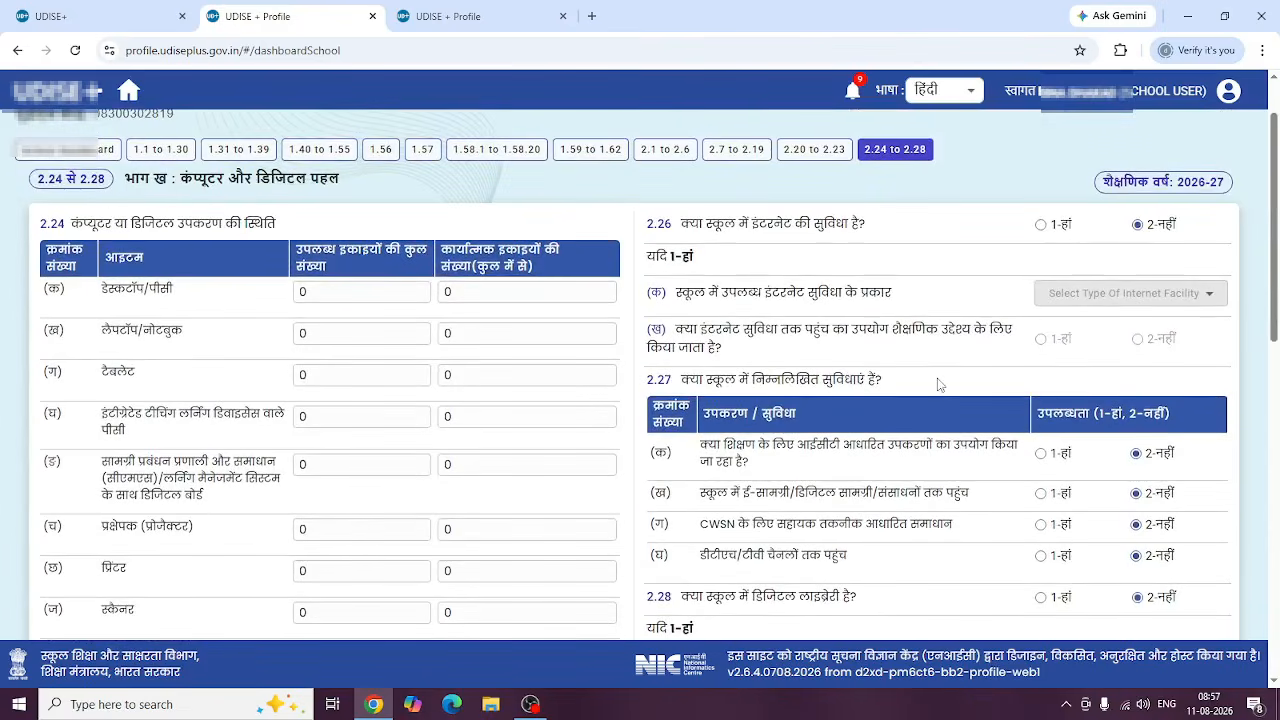
{"action": "scroll", "coordinate": [940, 384], "scroll_direction": "down", "scroll_amount": 3}
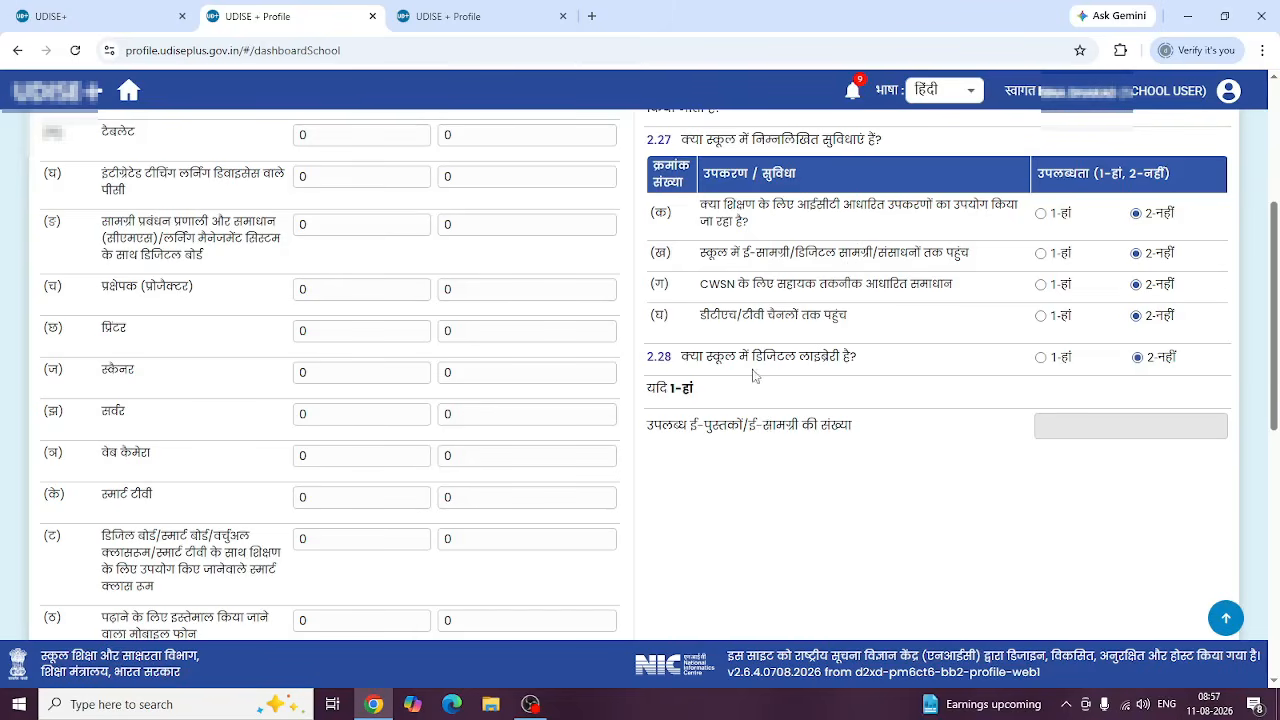
{"action": "scroll", "coordinate": [769, 523], "scroll_direction": "down", "scroll_amount": 10}
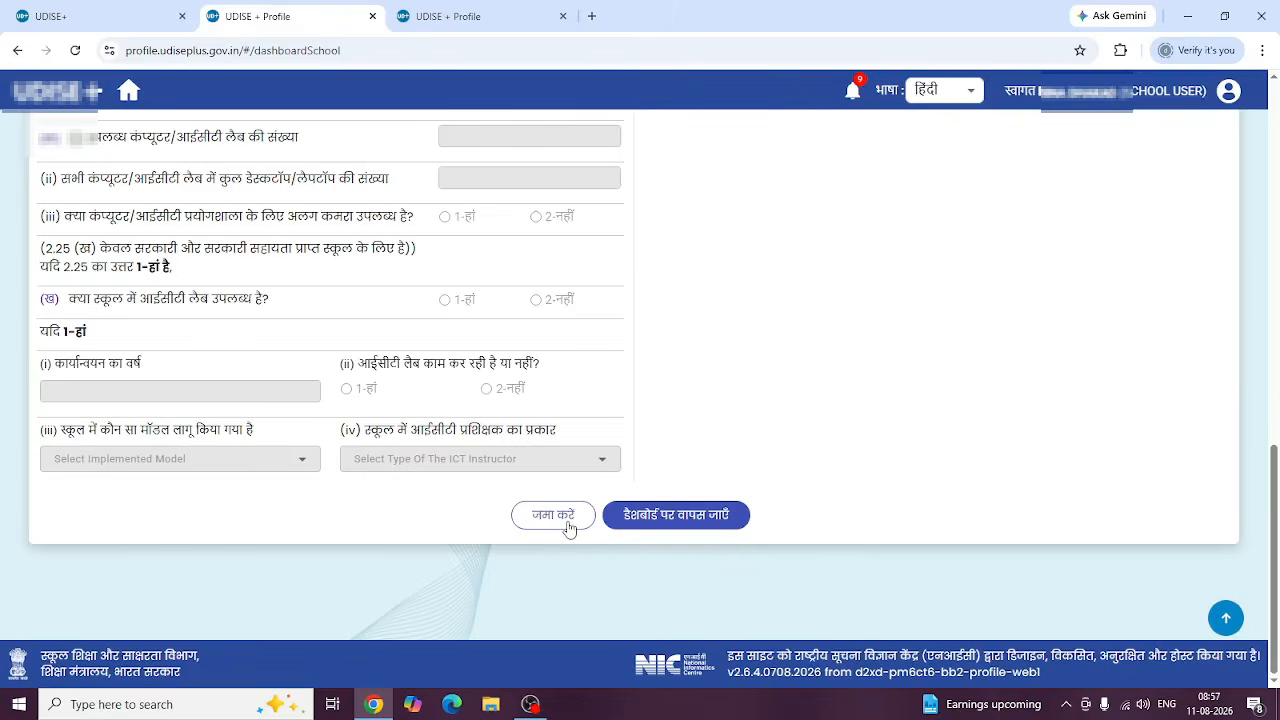
{"action": "left_click", "coordinate": [553, 515]}
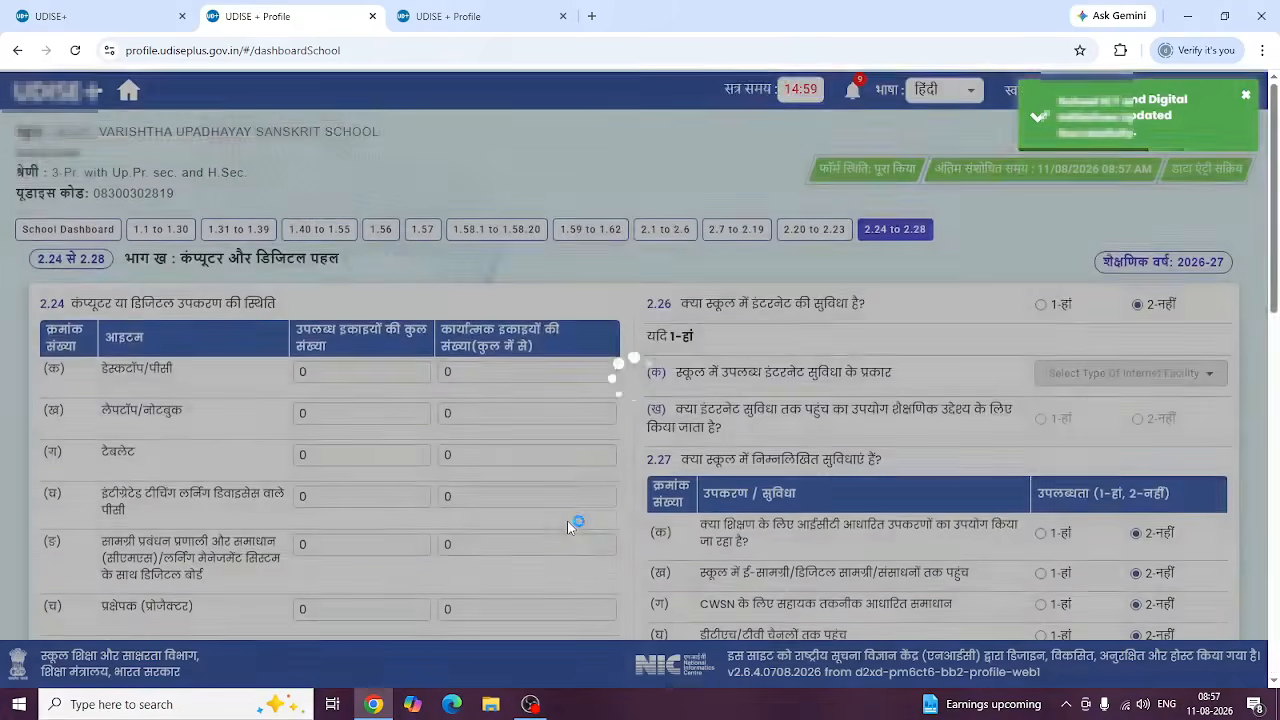